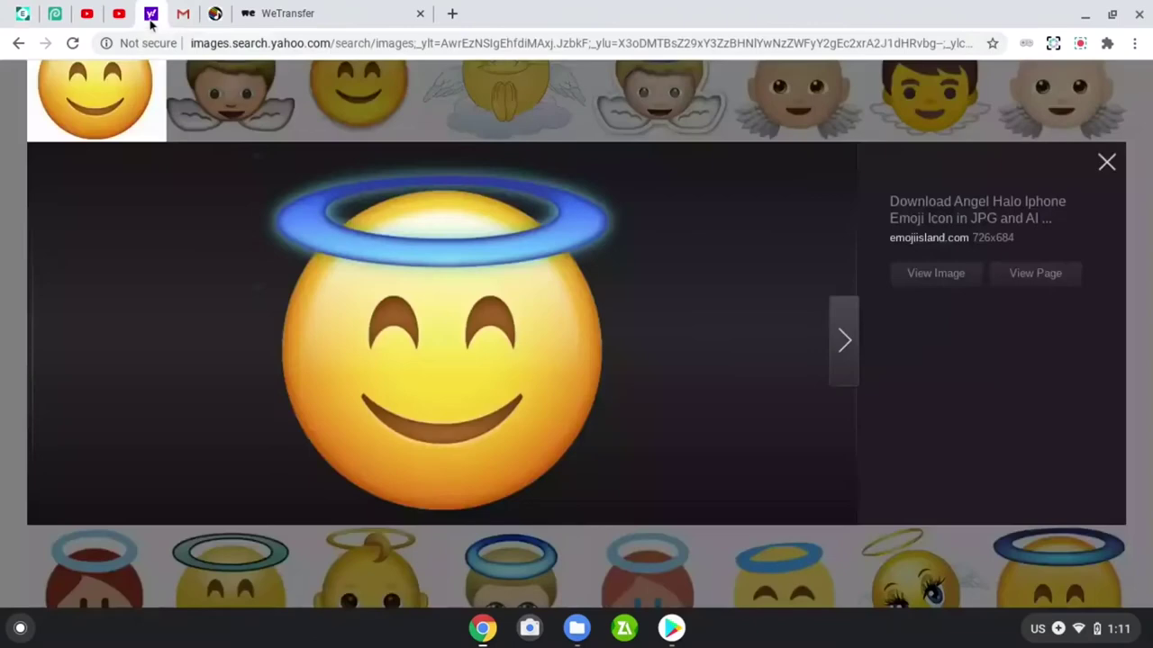
# Replace the angel emoji query with 'Recording overlay' and browse the camera-frame REC image results
pyautogui.scroll(3, 455, 299)
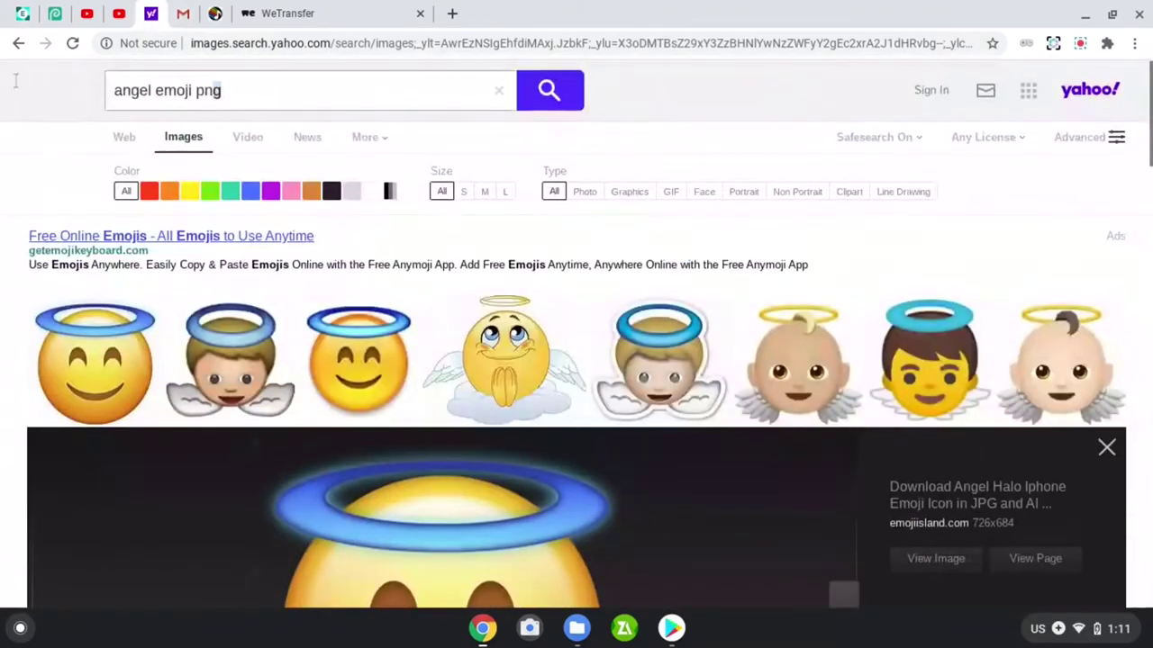
pyautogui.moveTo(15, 81); pyautogui.dragTo(17, 93)
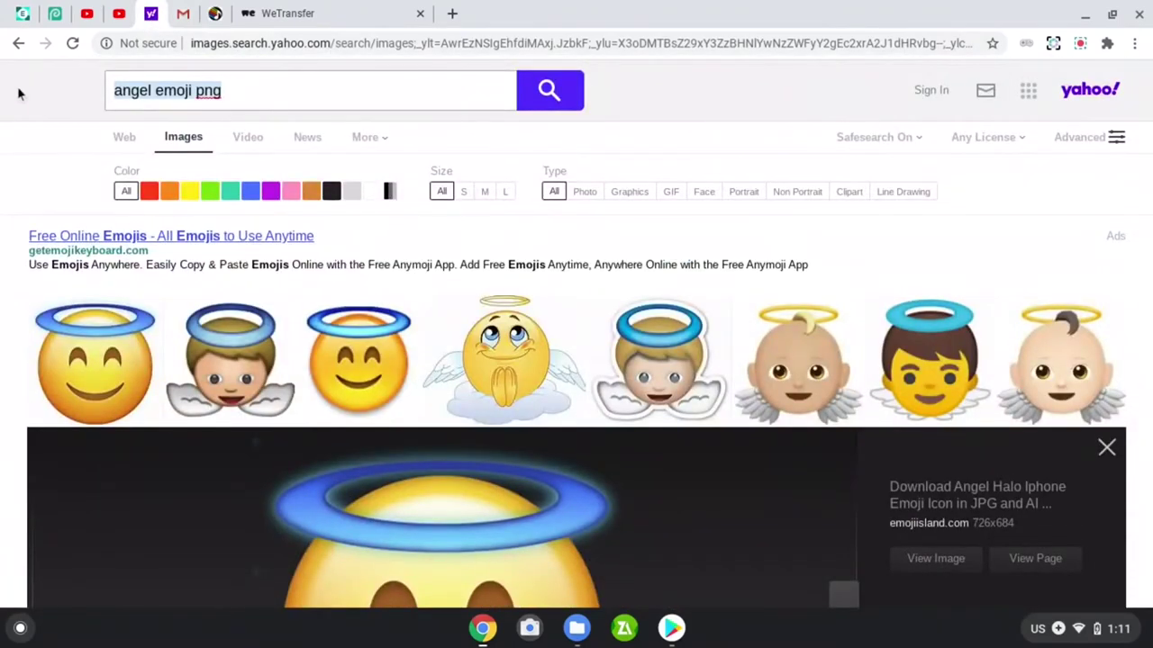
pyautogui.write('Re')
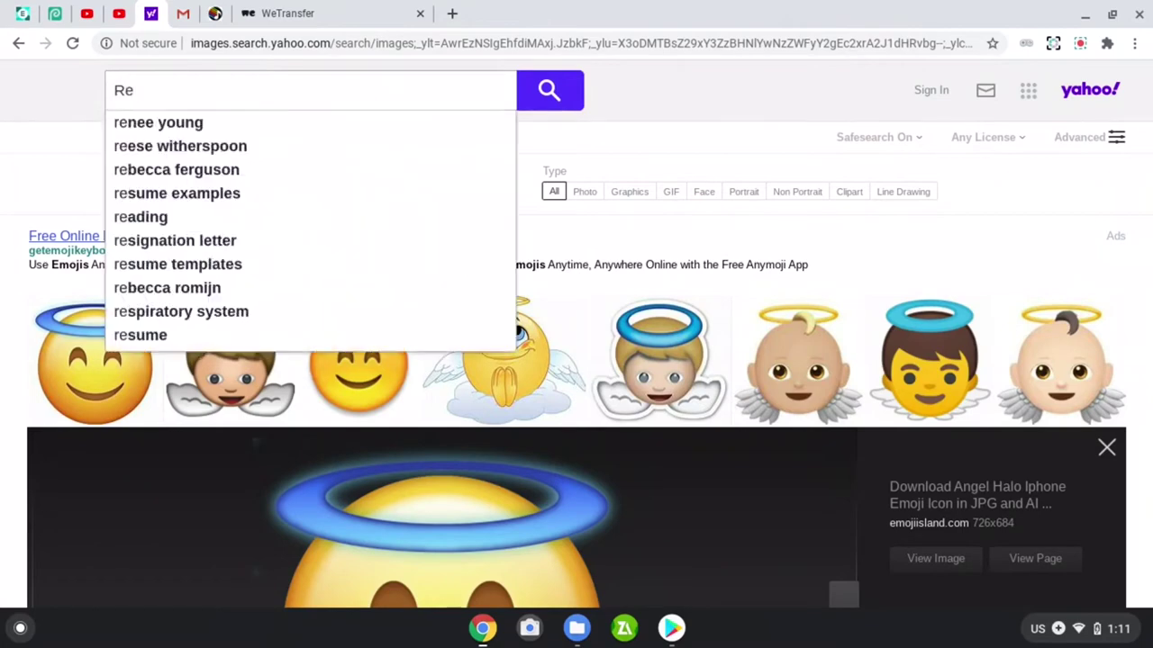
pyautogui.write('cording ')
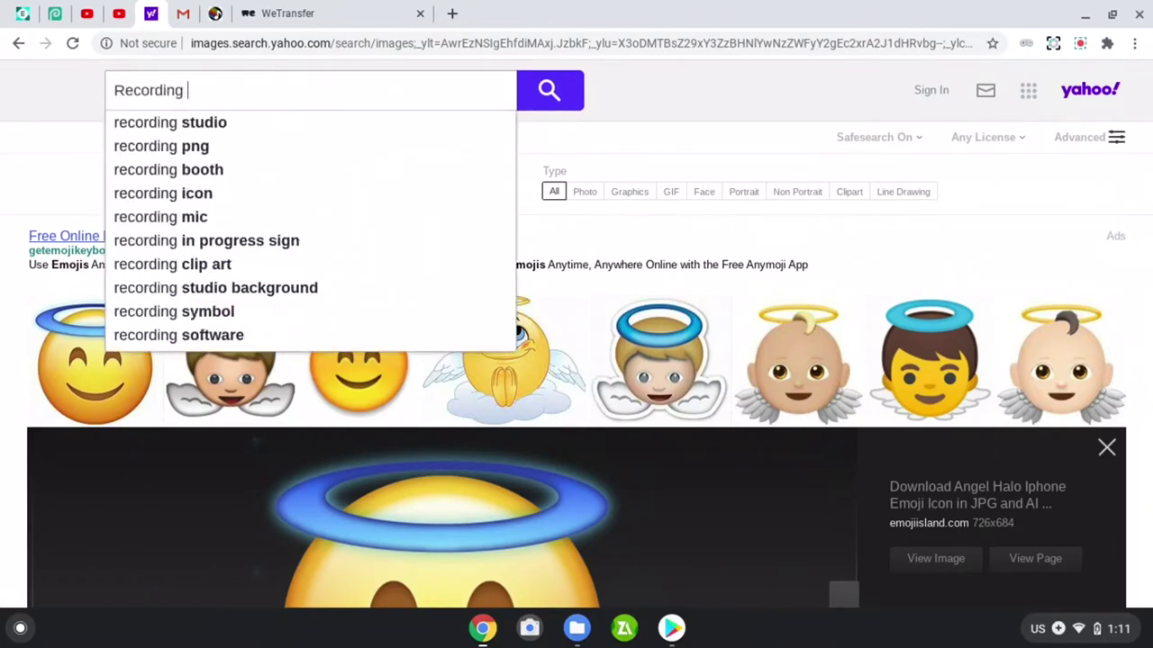
pyautogui.write('overlay')
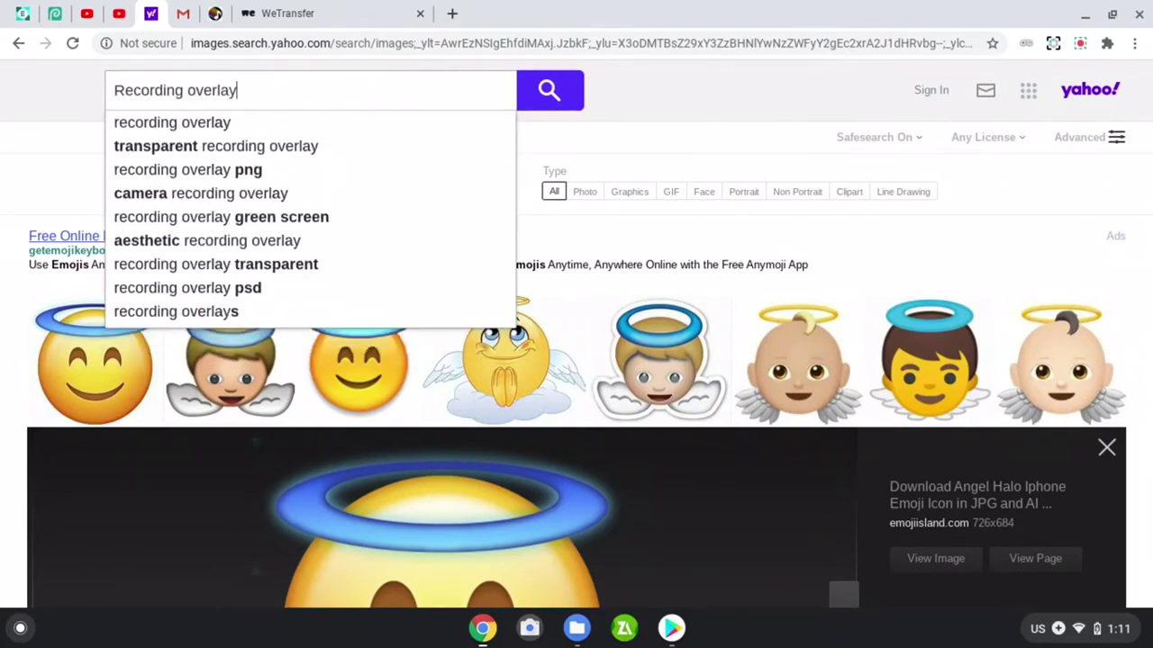
pyautogui.press('Return')
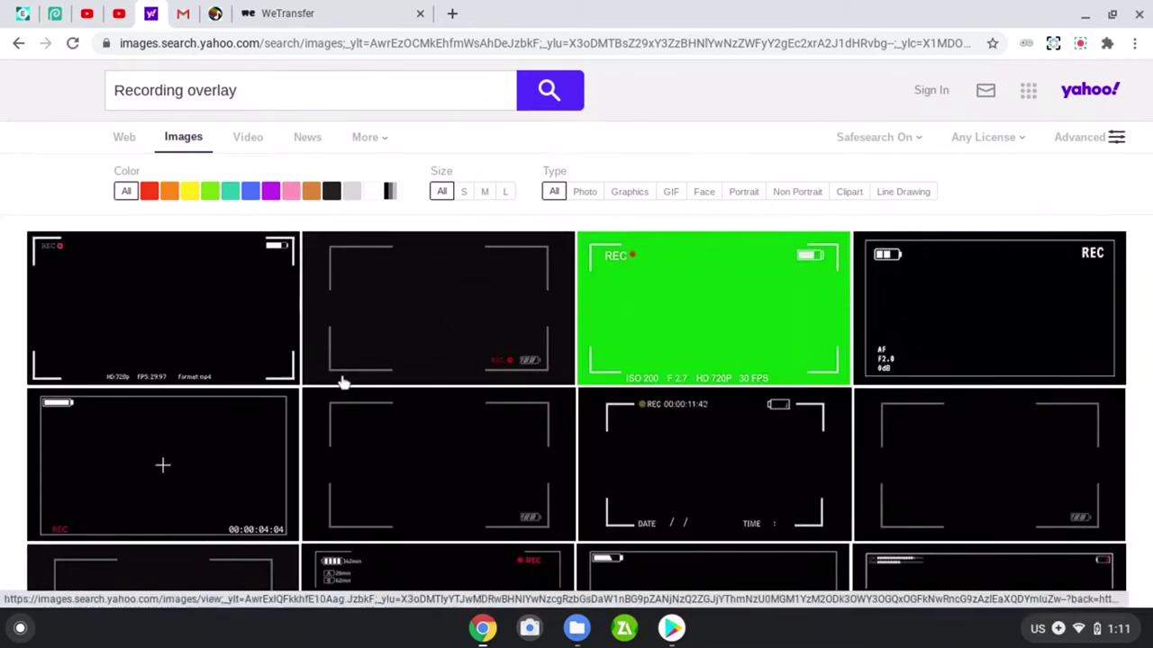
pyautogui.scroll(-3, 344, 382)
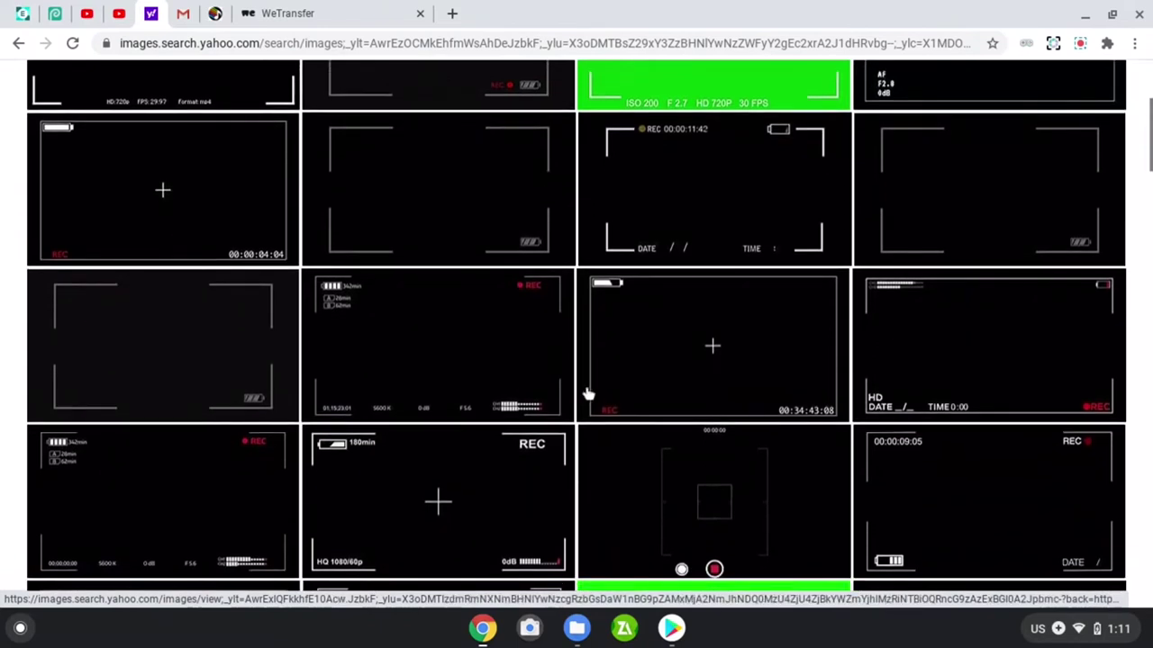
# Copy the REC viewfinder overlay showing 180min and HQ 1080/60p, then return to Photopea
pyautogui.click(453, 477)
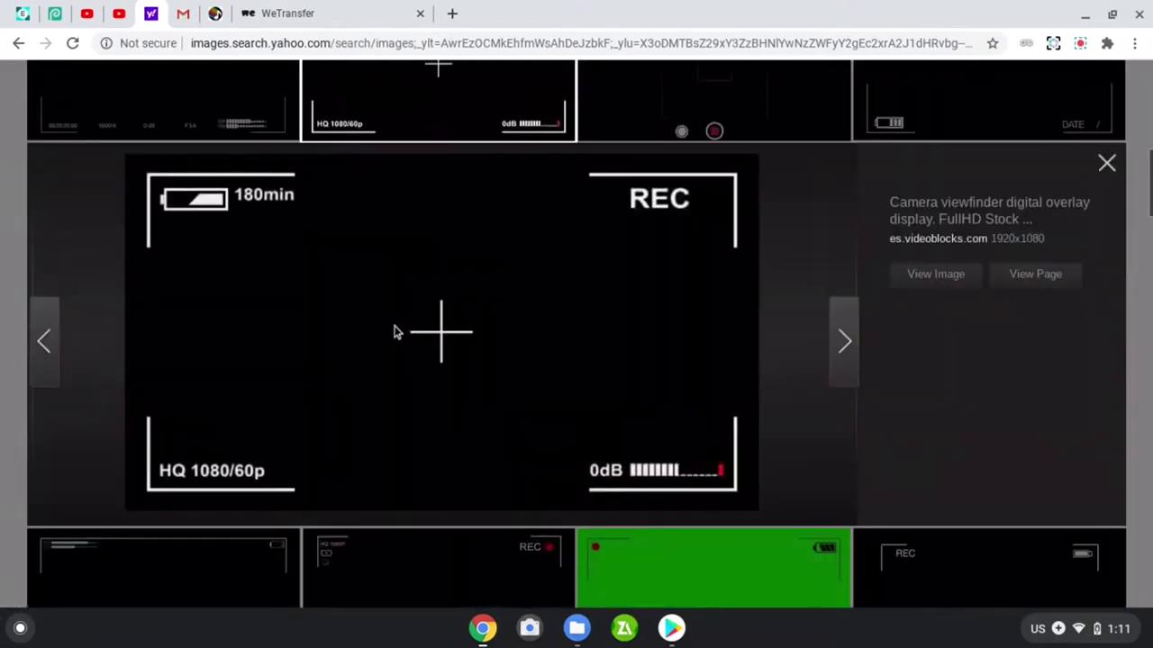
pyautogui.rightClick(405, 339)
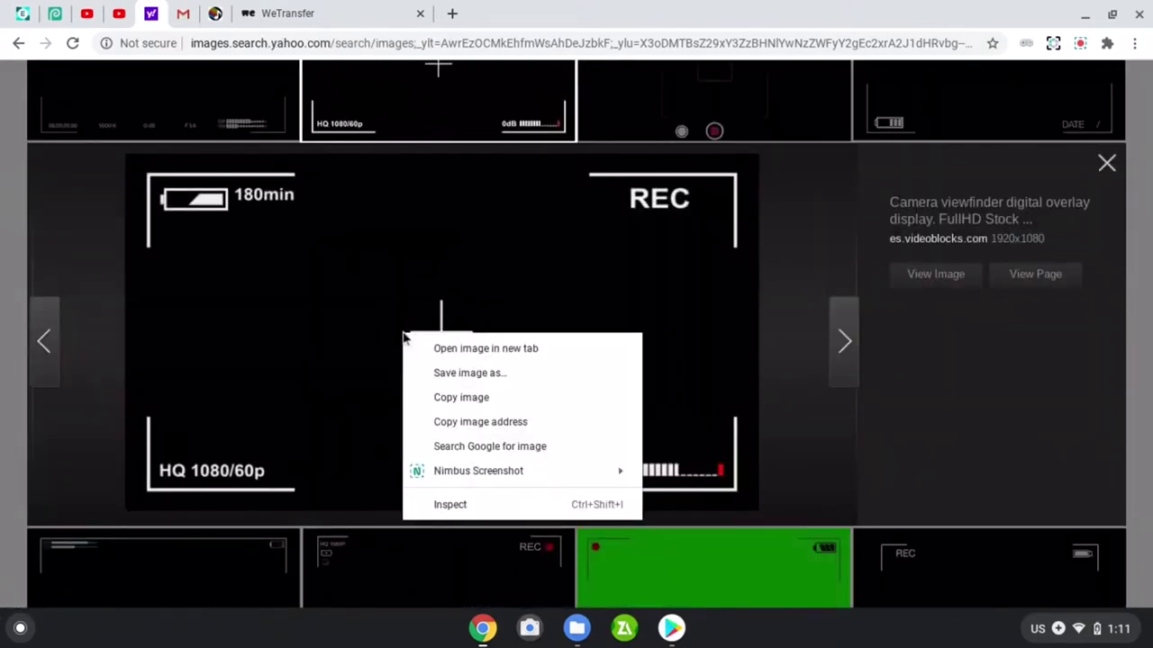
pyautogui.click(467, 397)
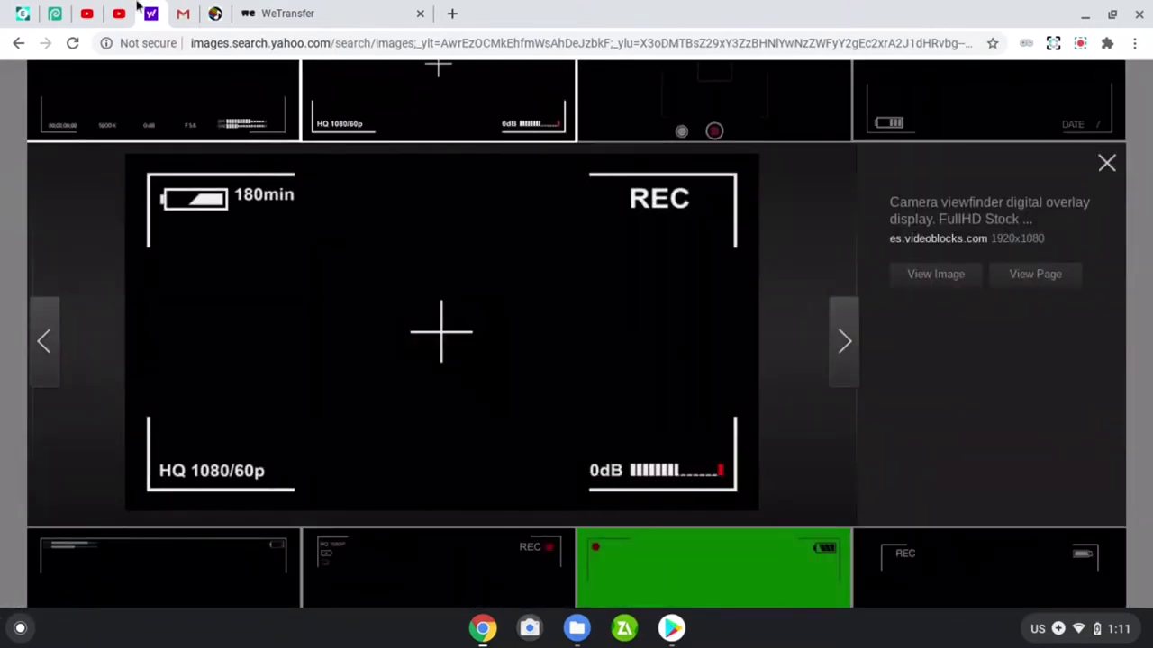
pyautogui.click(17, 13)
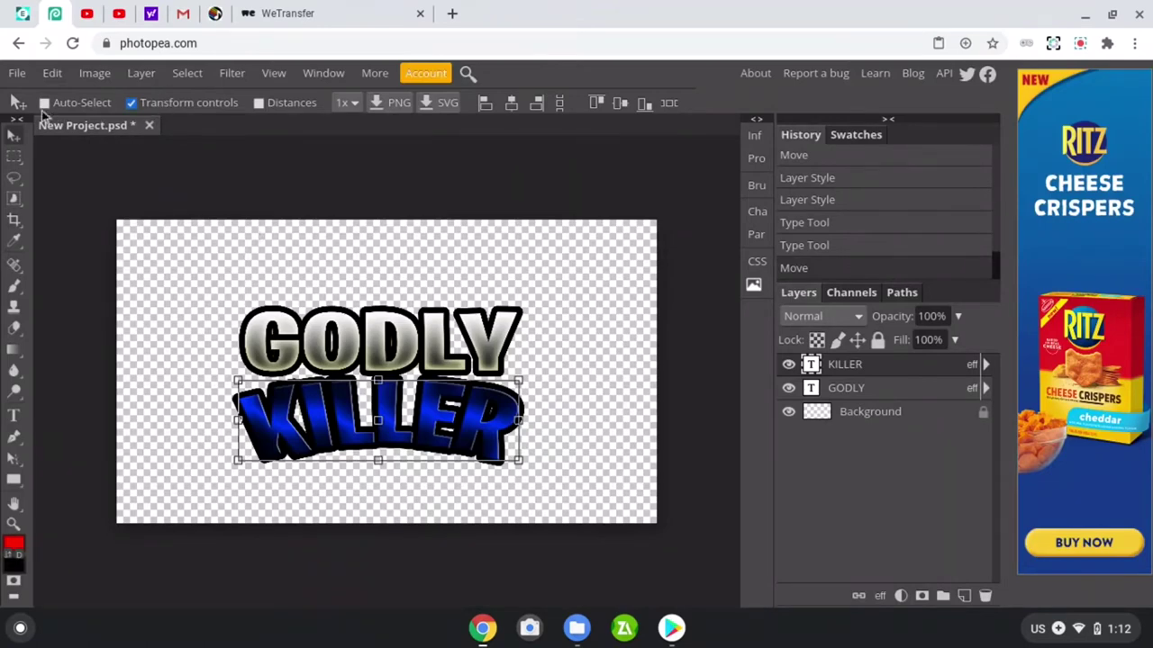
# Create a new 1920×1080 px Photopea document with a Transparent background
pyautogui.click(17, 79)
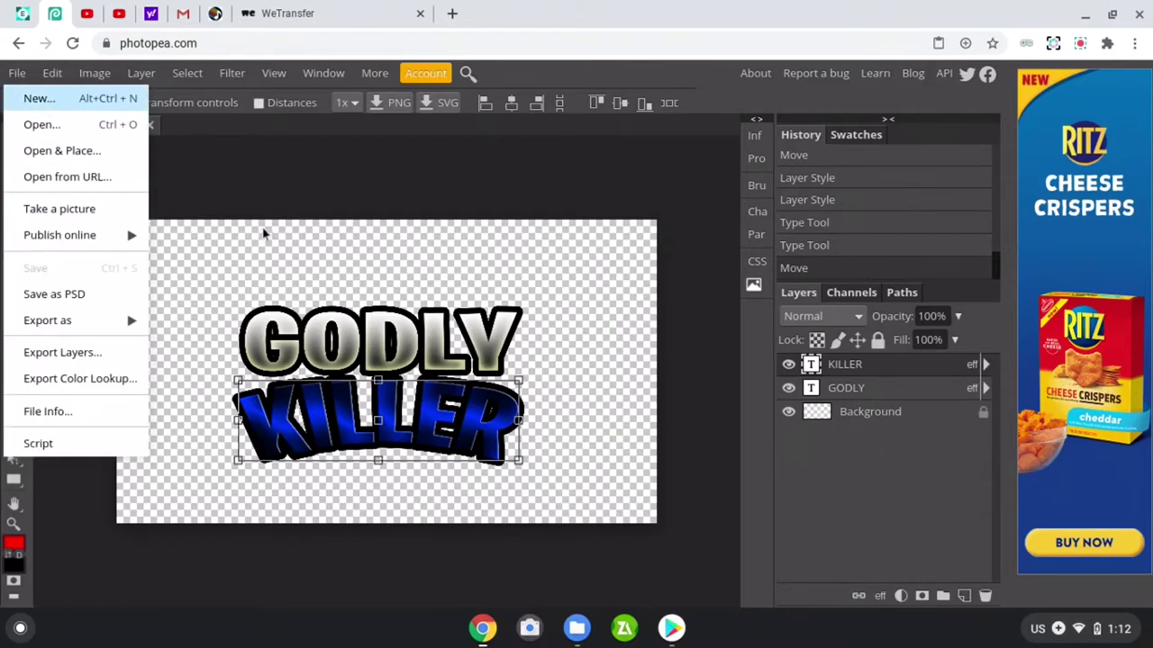
pyautogui.press('Return')
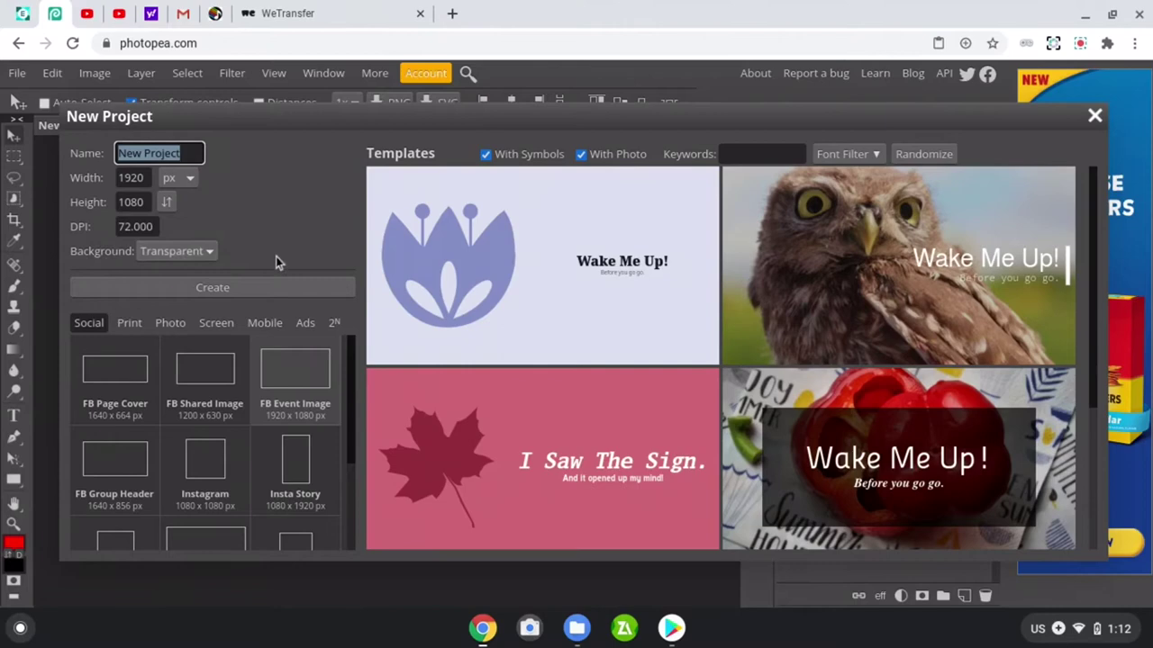
pyautogui.click(244, 286)
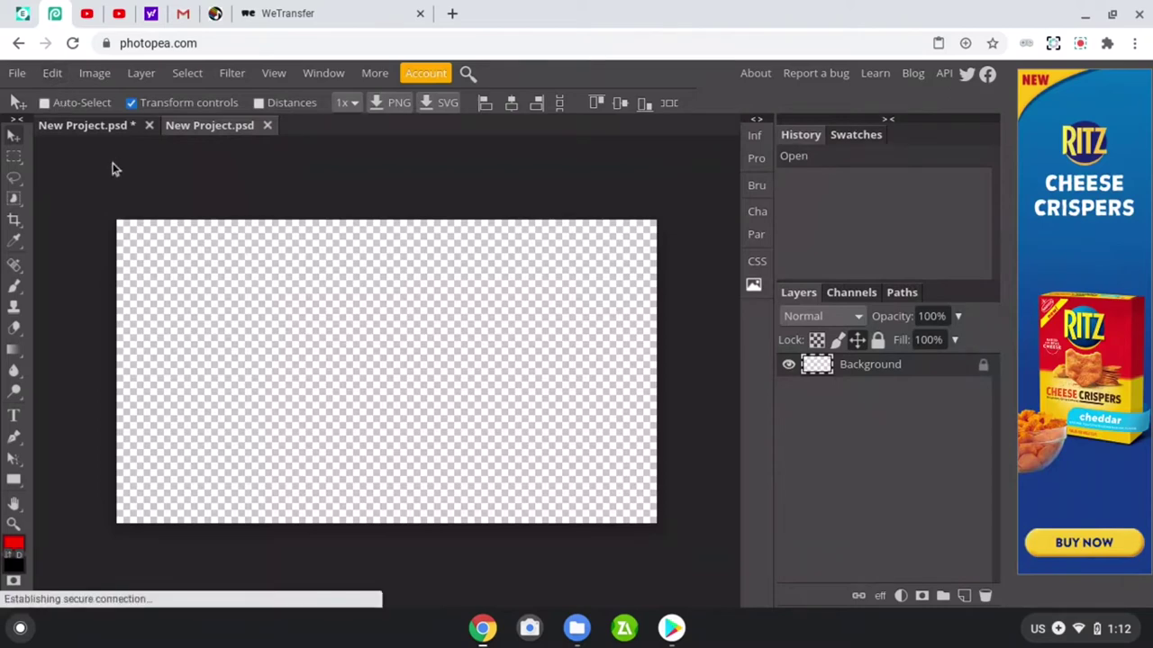
# Paste the viewfinder overlay, unlock the Background layer, and scale it to about 62% × 73%, centred
pyautogui.click(62, 76)
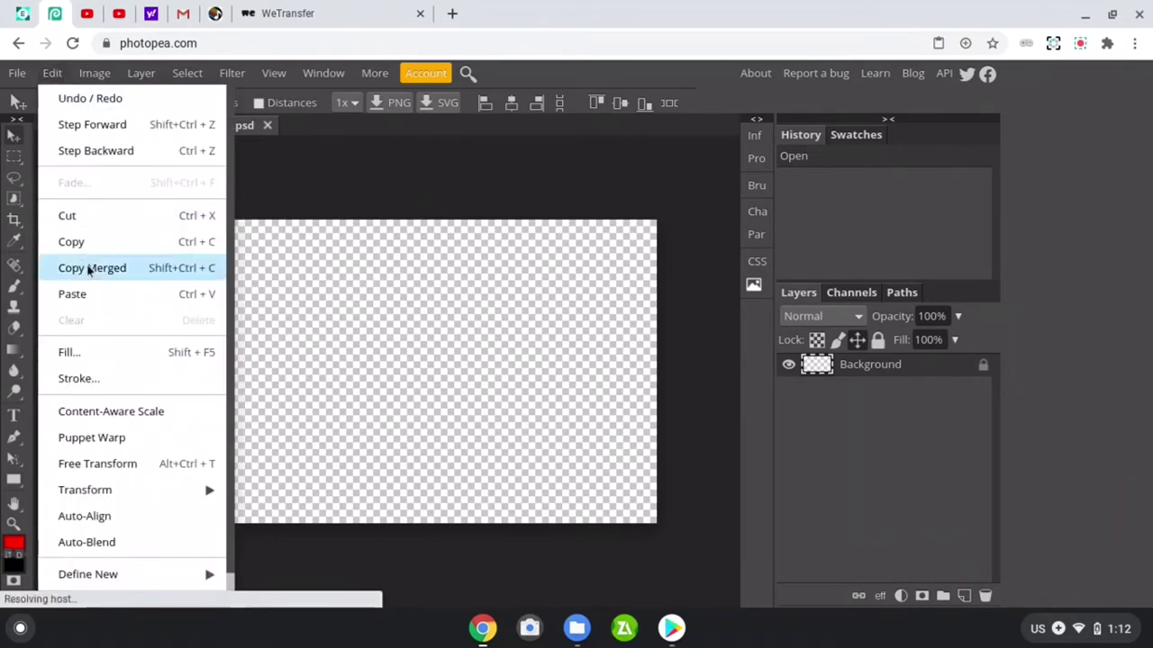
pyautogui.click(102, 295)
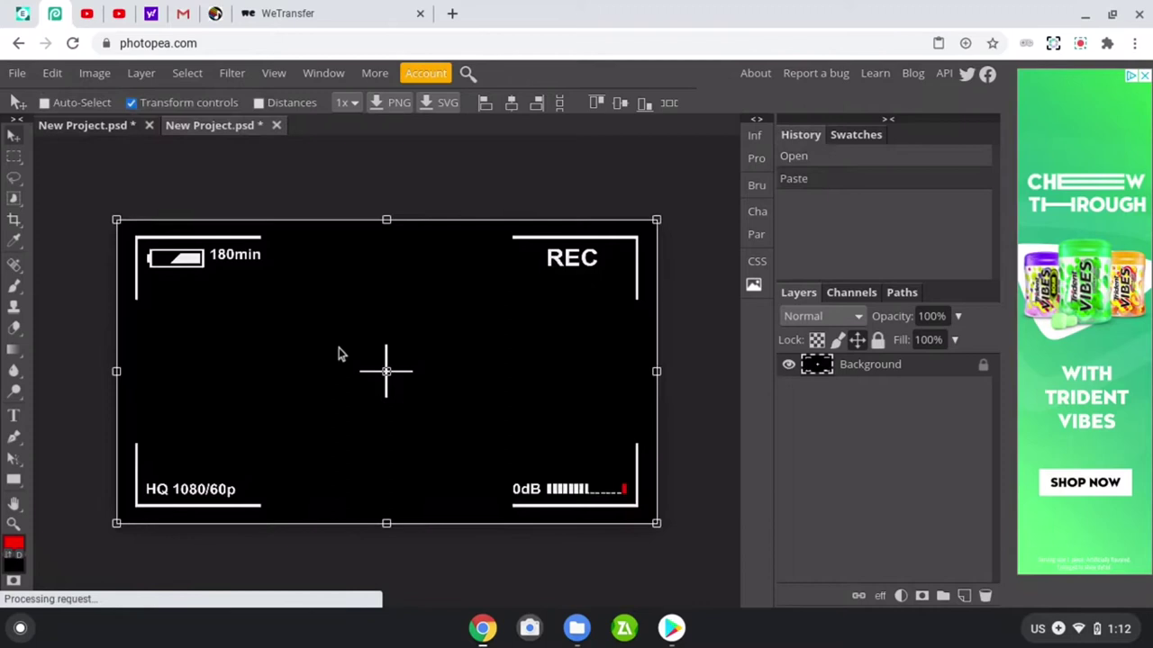
pyautogui.click(116, 219)
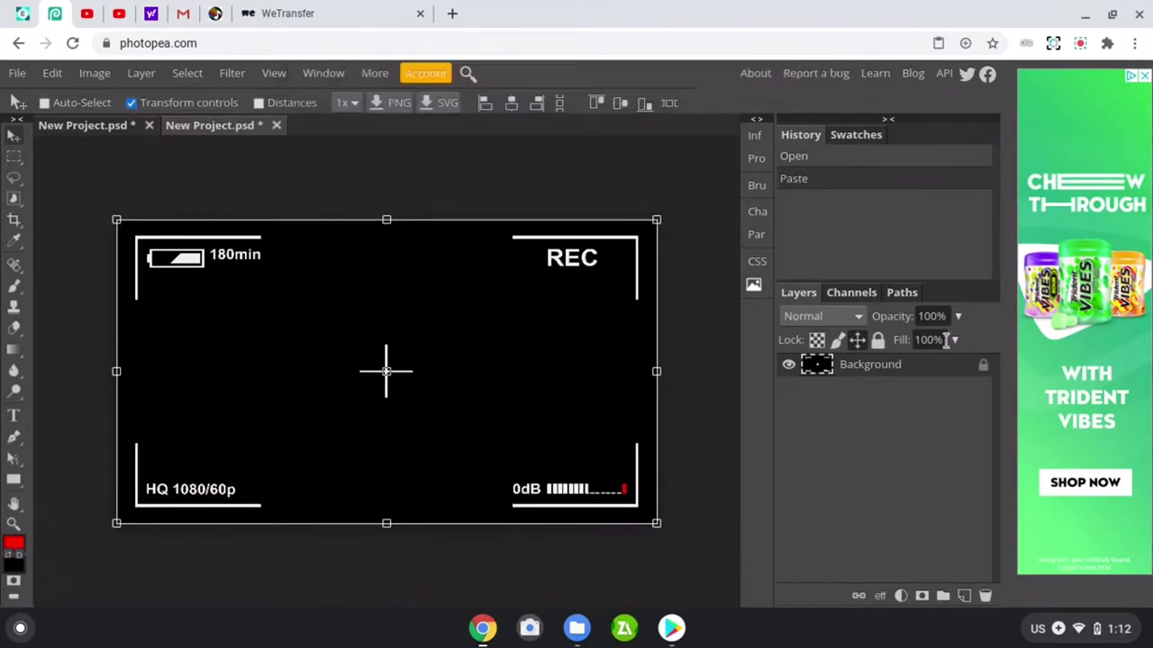
pyautogui.click(983, 370)
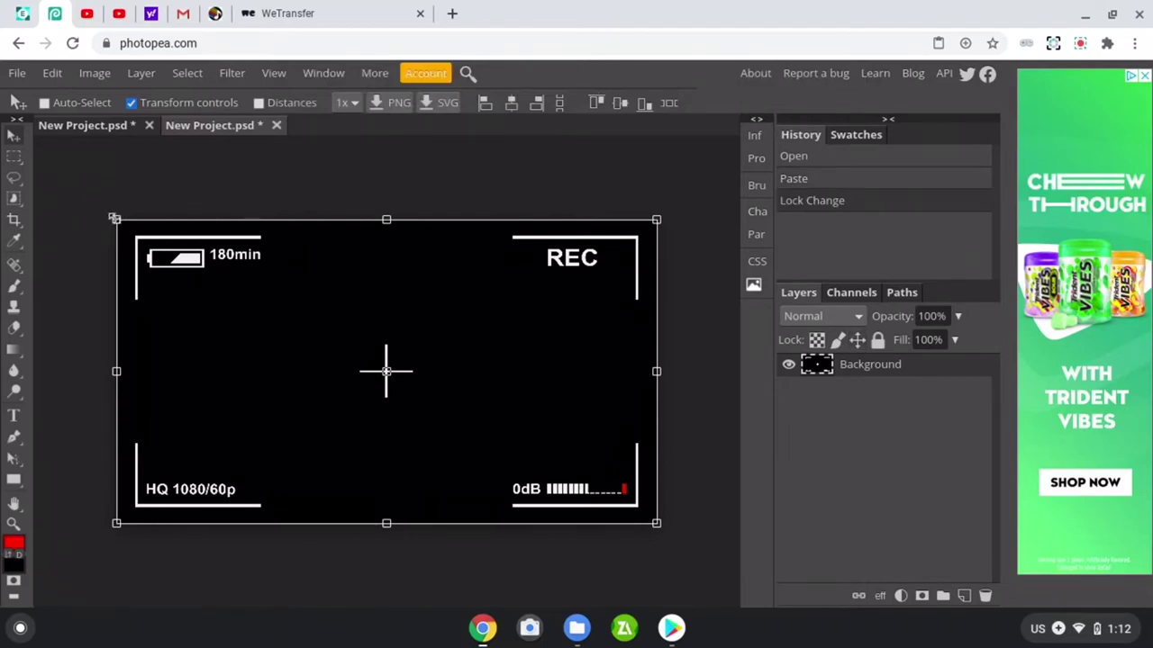
pyautogui.moveTo(115, 219); pyautogui.dragTo(321, 306)
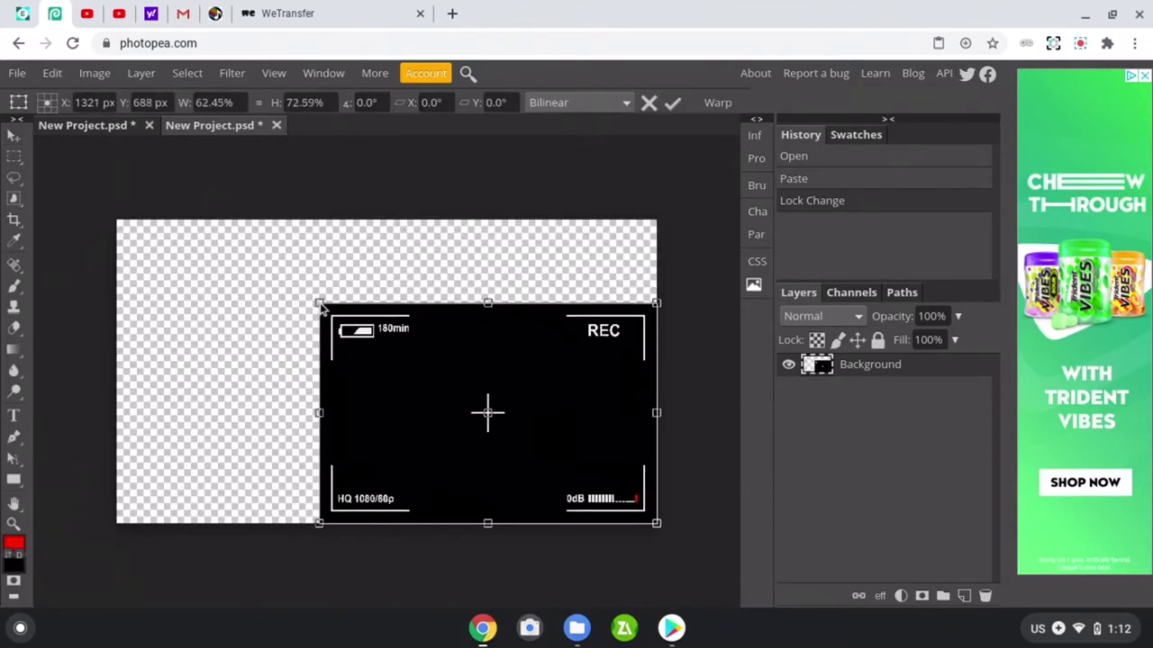
pyautogui.moveTo(464, 379); pyautogui.dragTo(356, 307)
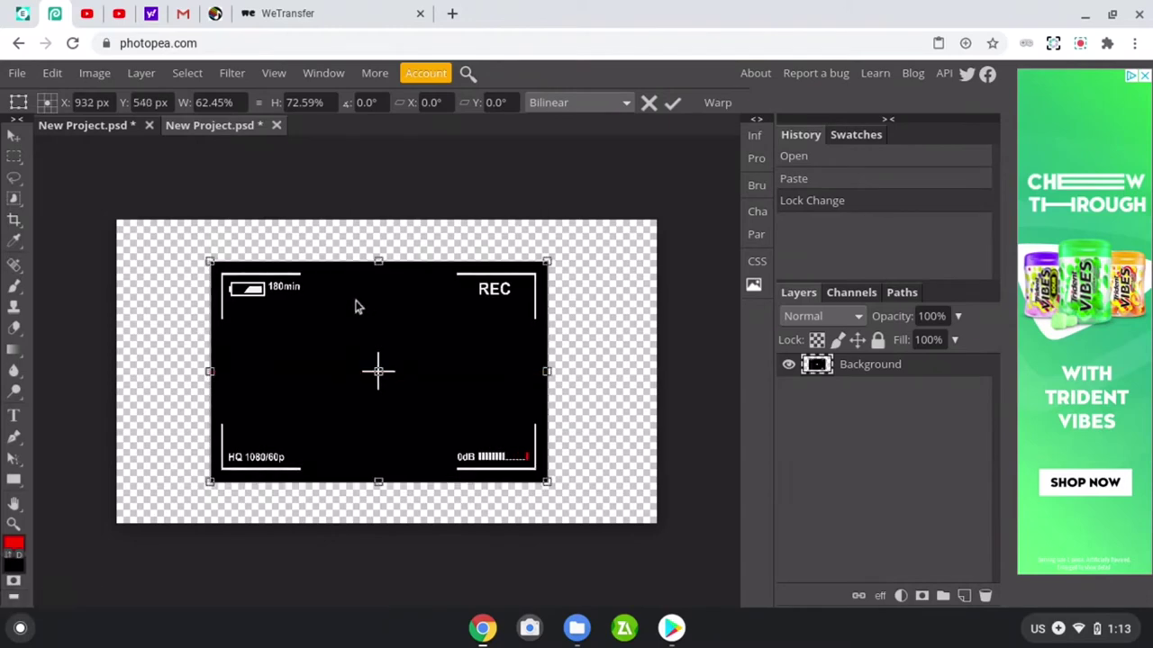
# Apply Filter > Distort > Spherize to the viewfinder overlay with Amount 54
pyautogui.click(227, 76)
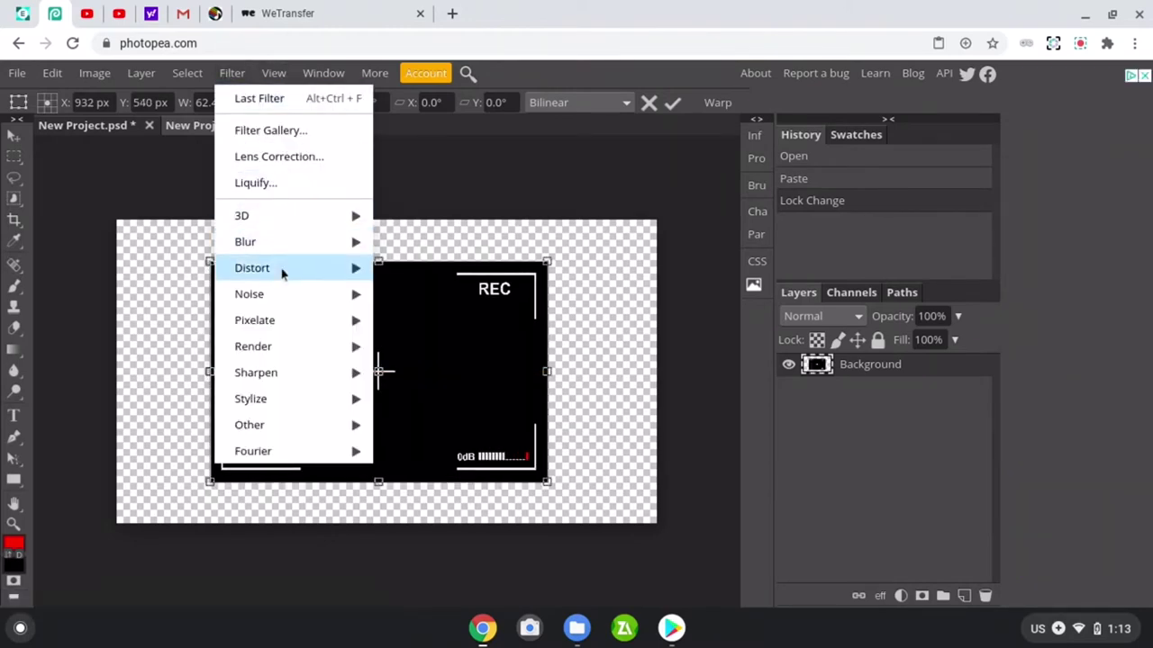
pyautogui.moveTo(303, 278)
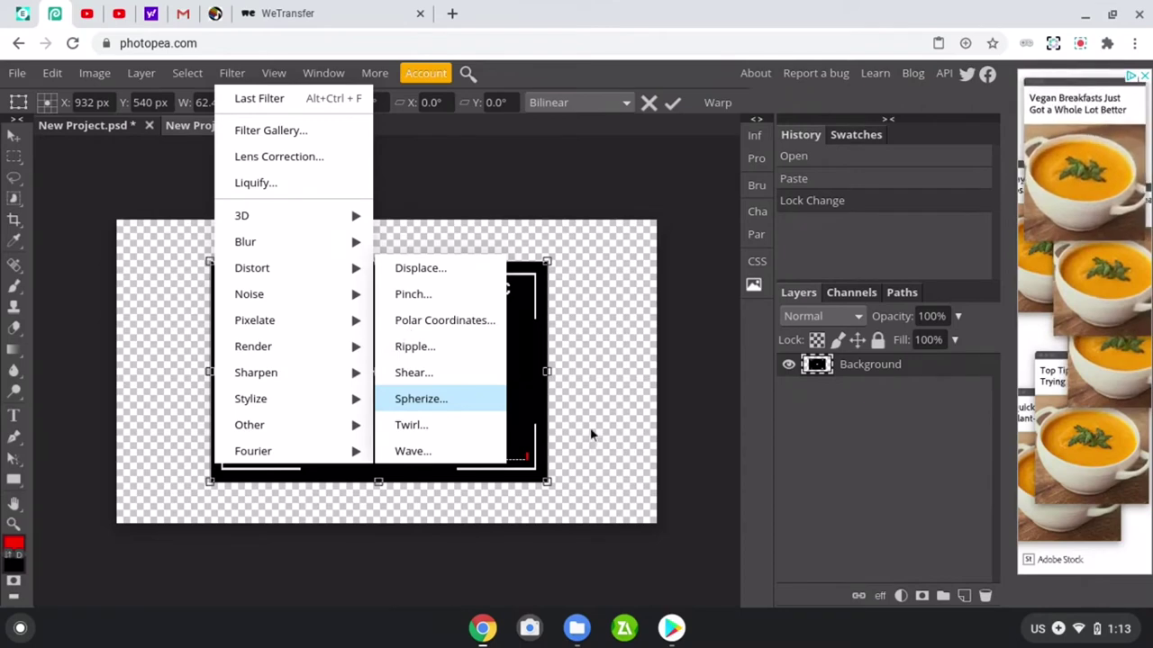
pyautogui.press('Return')
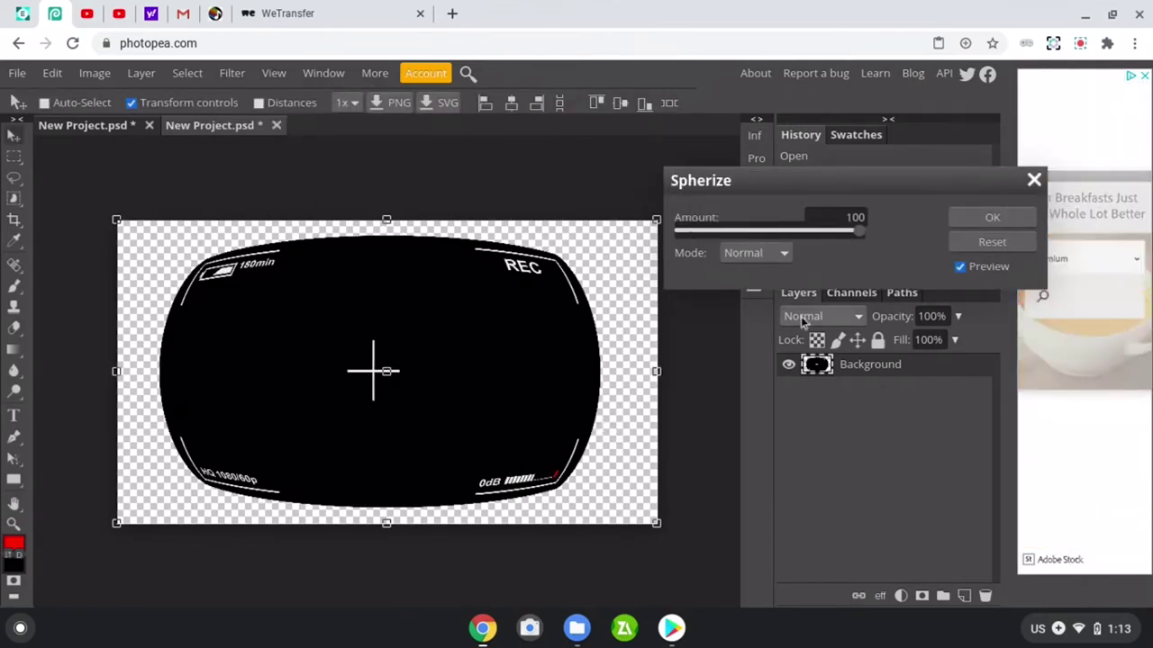
pyautogui.moveTo(862, 237); pyautogui.dragTo(837, 239)
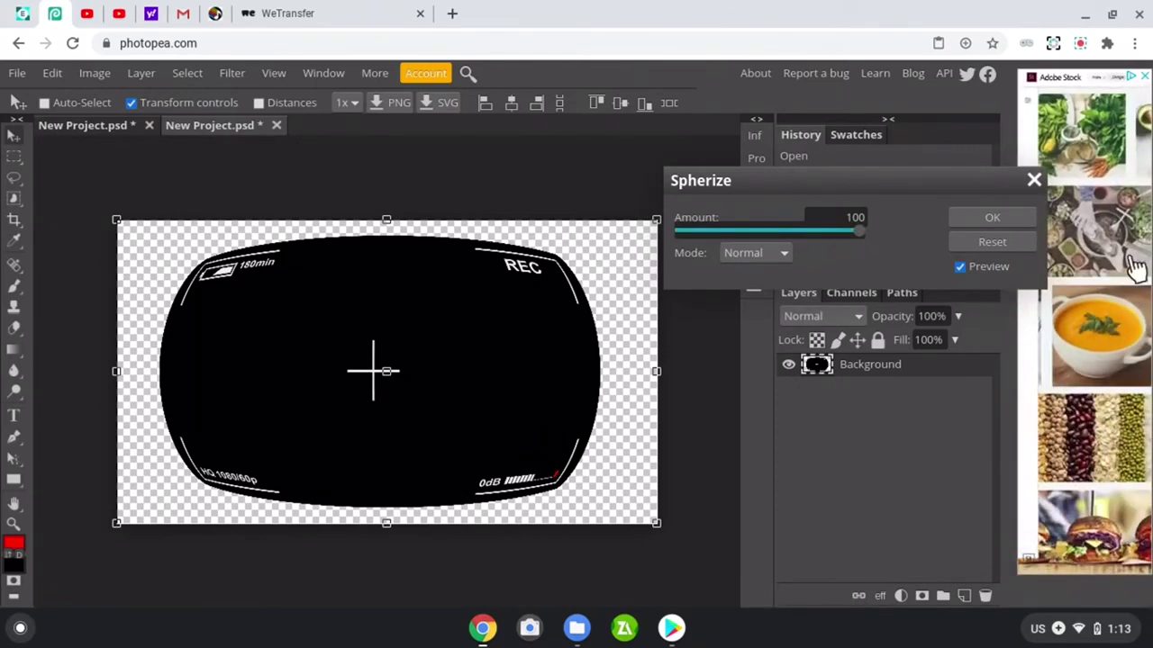
pyautogui.moveTo(860, 236); pyautogui.dragTo(822, 239)
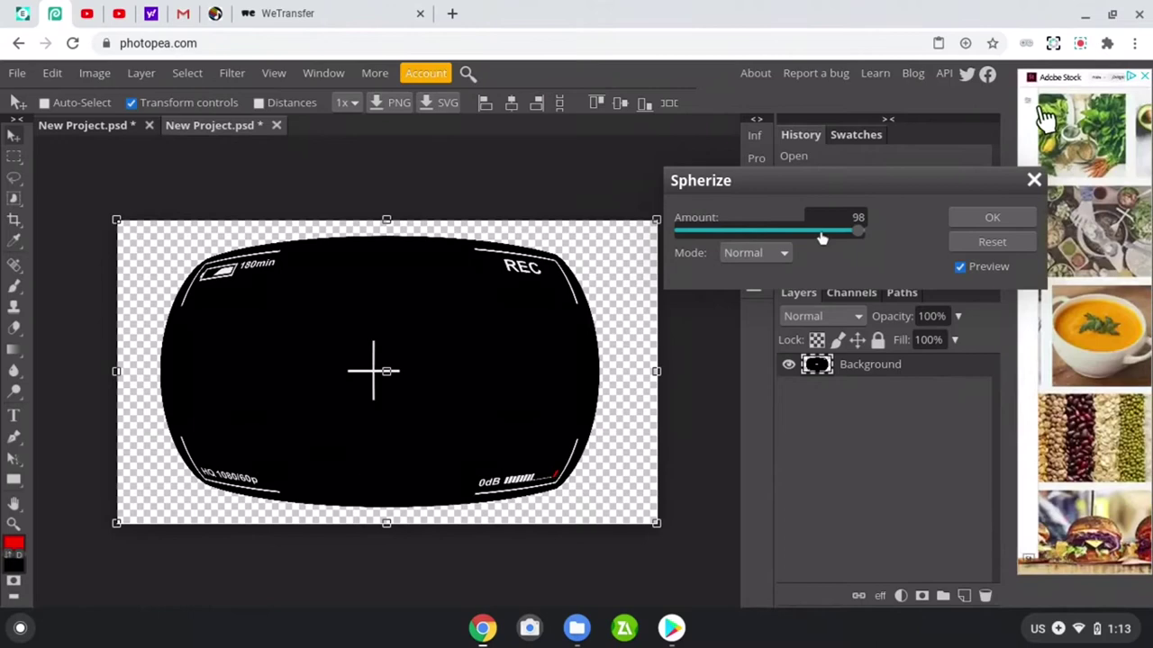
pyautogui.click(821, 238)
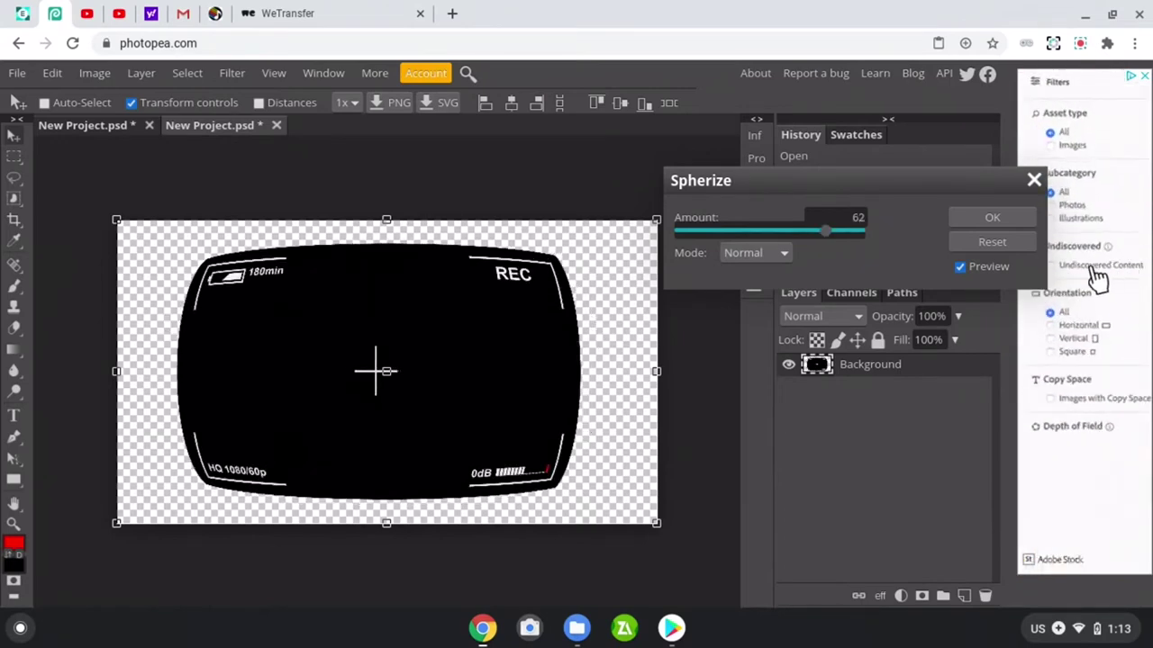
pyautogui.click(829, 240)
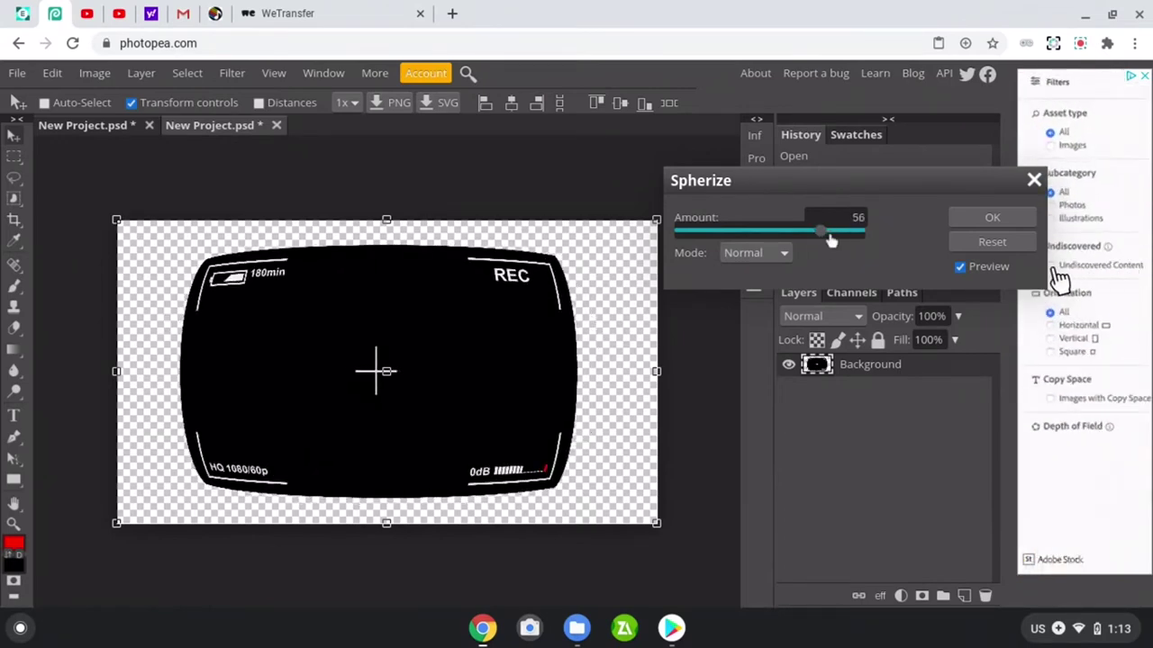
pyautogui.click(1009, 221)
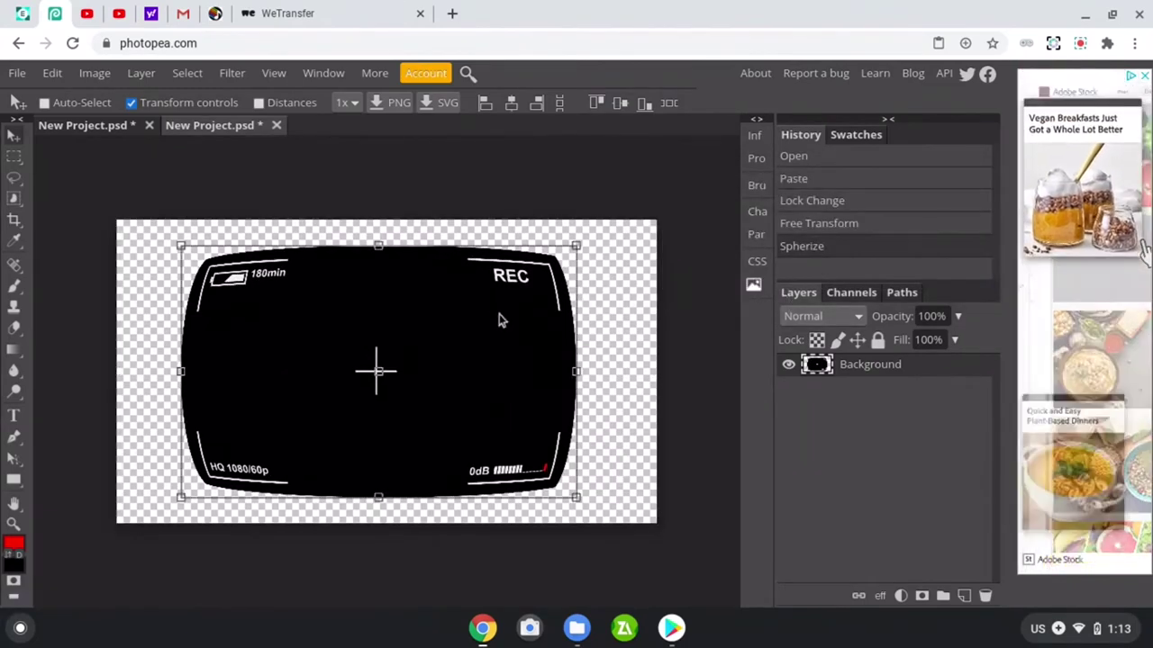
# Export the curved overlay as a 1920×1080 PNG named New Project (4).png in Downloads/fonts
pyautogui.click(17, 73)
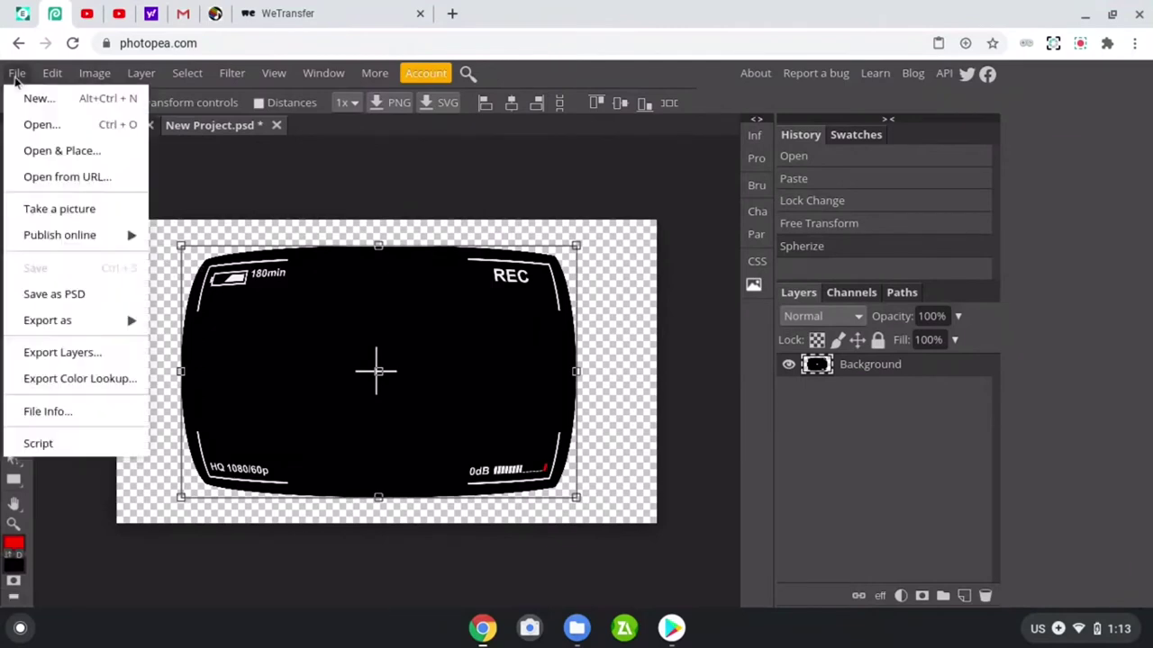
pyautogui.moveTo(67, 315)
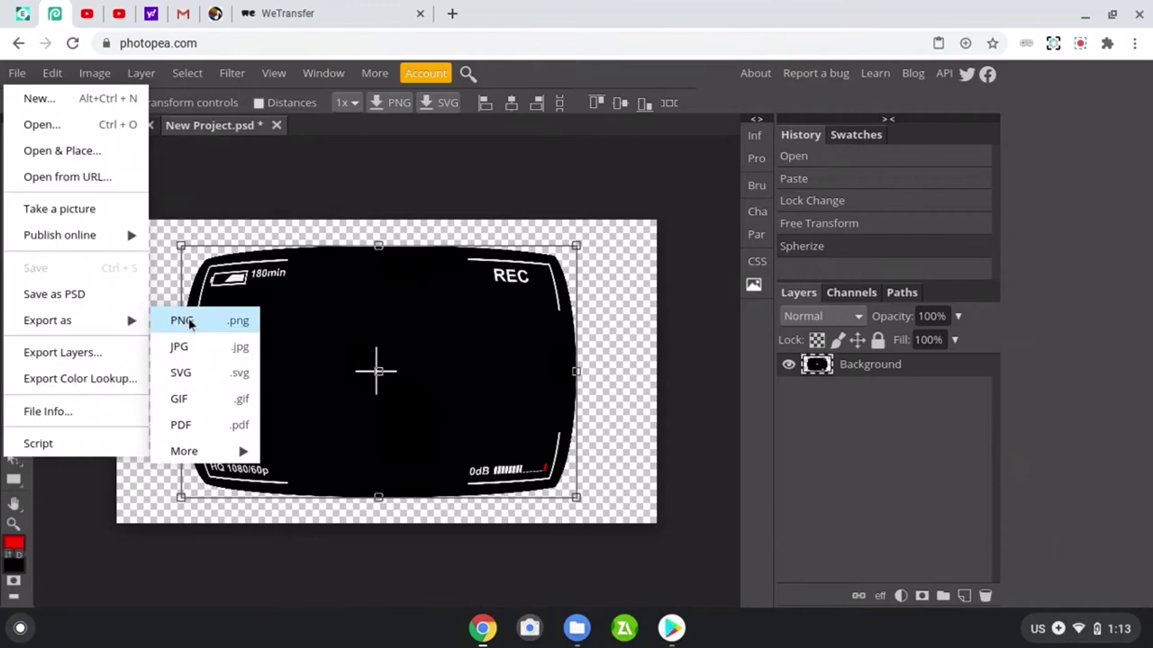
pyautogui.click(184, 324)
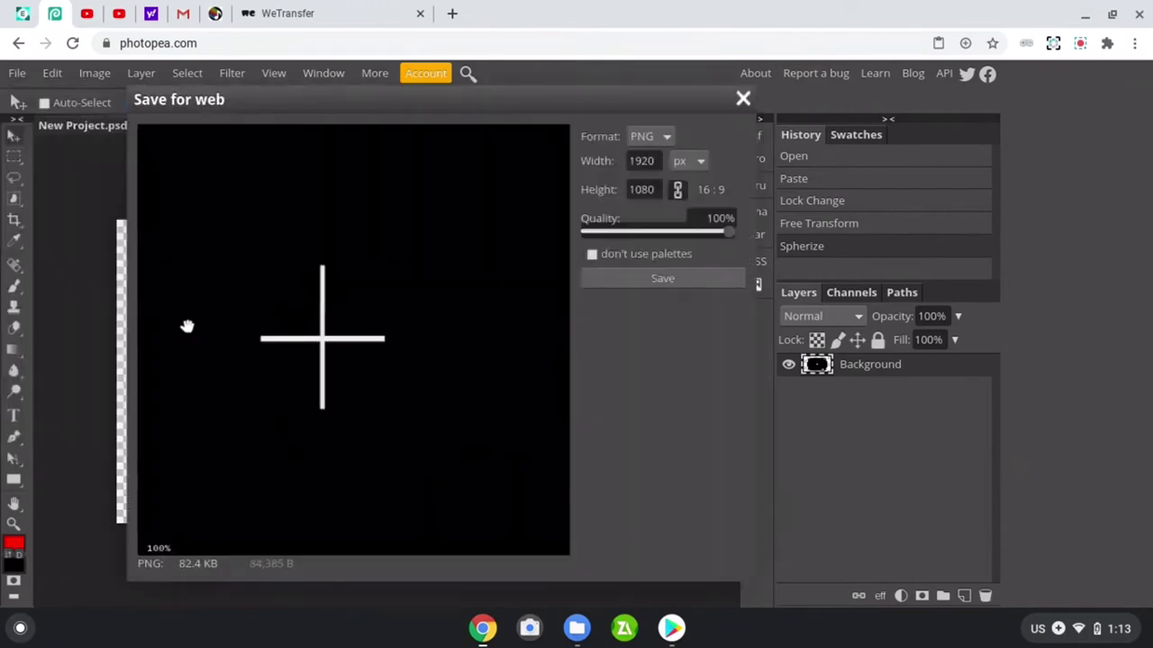
pyautogui.click(695, 281)
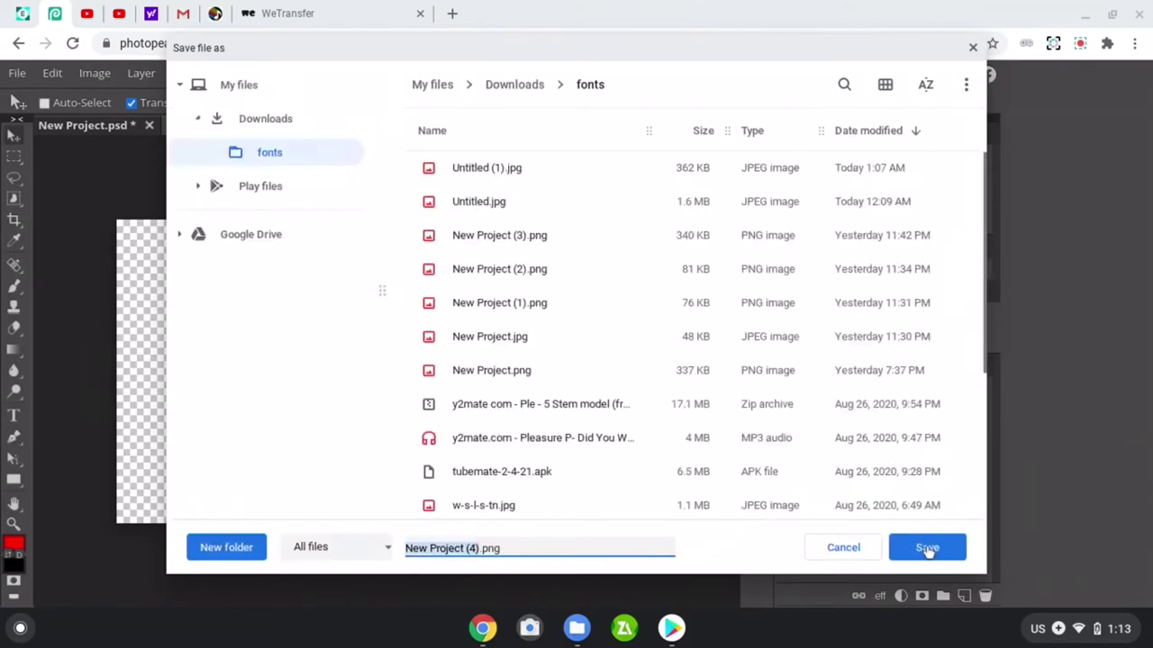
pyautogui.click(928, 549)
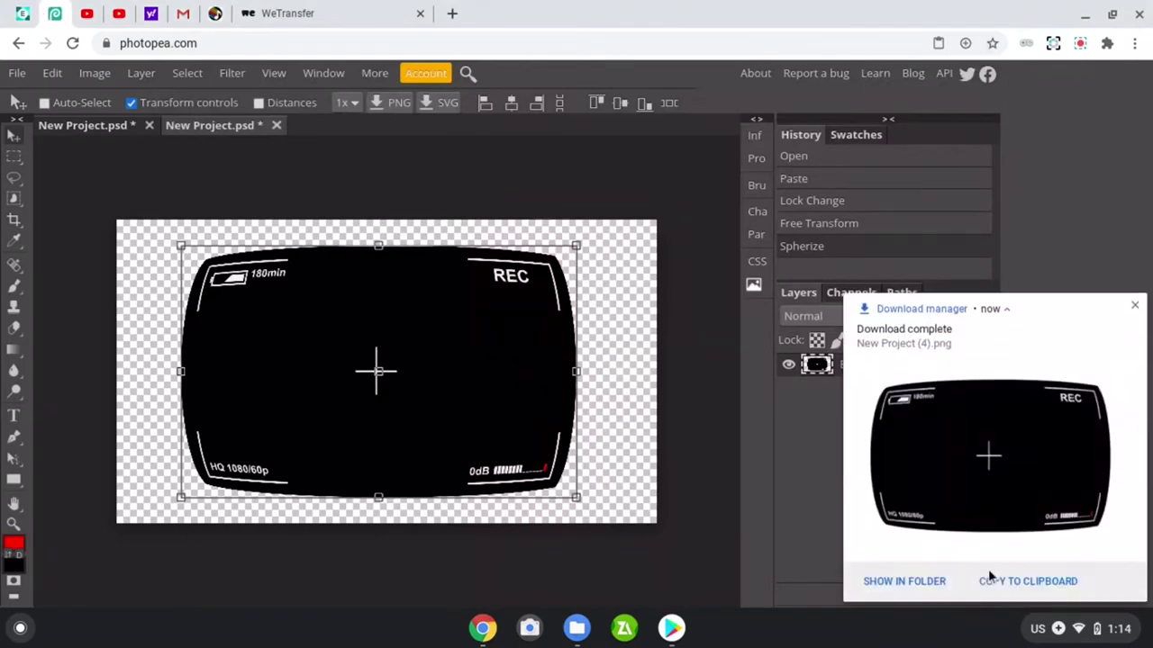
pyautogui.click(1031, 581)
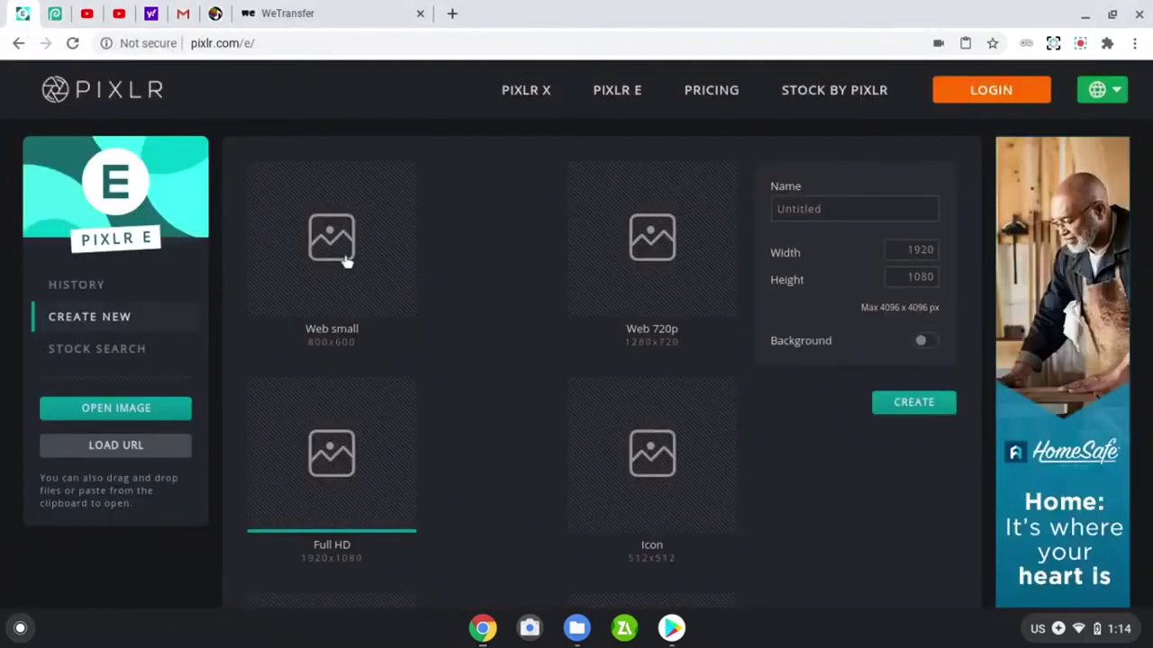
# Create a transparent Full HD 1920×1080 image in Pixlr E and close the ad banner
pyautogui.click(346, 261)
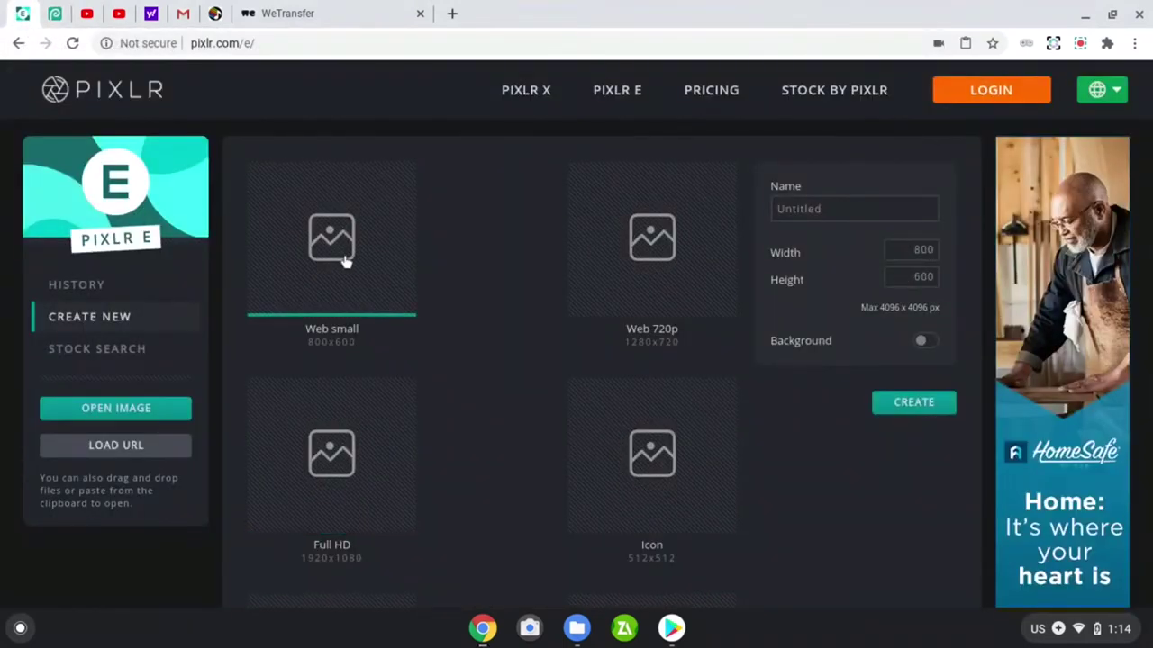
pyautogui.click(332, 487)
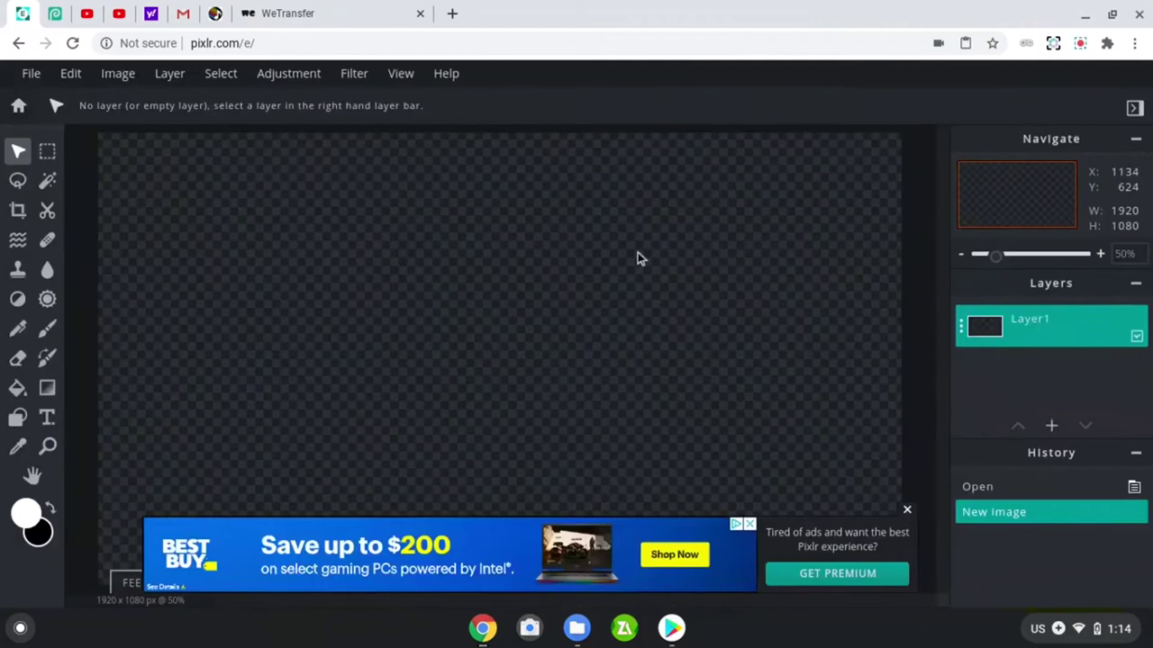
pyautogui.click(908, 512)
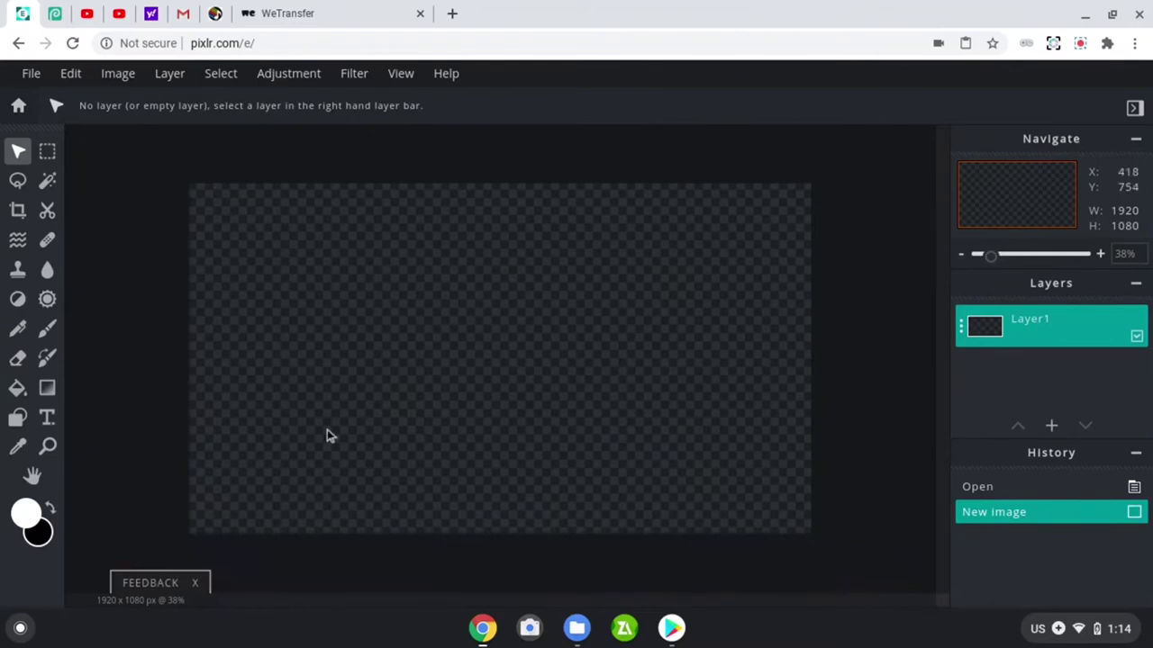
pyautogui.scroll(-1, 144, 295)
# Paste the curved viewfinder image as a new layer and set its blend mode to Screen
pyautogui.click(68, 74)
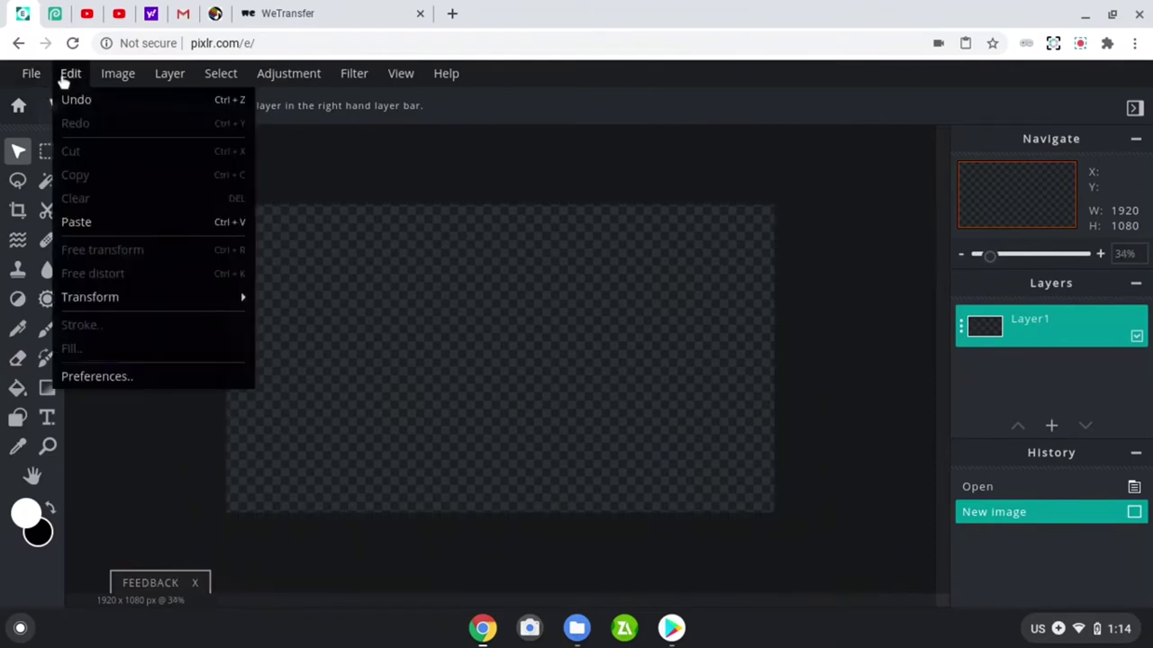
pyautogui.click(77, 223)
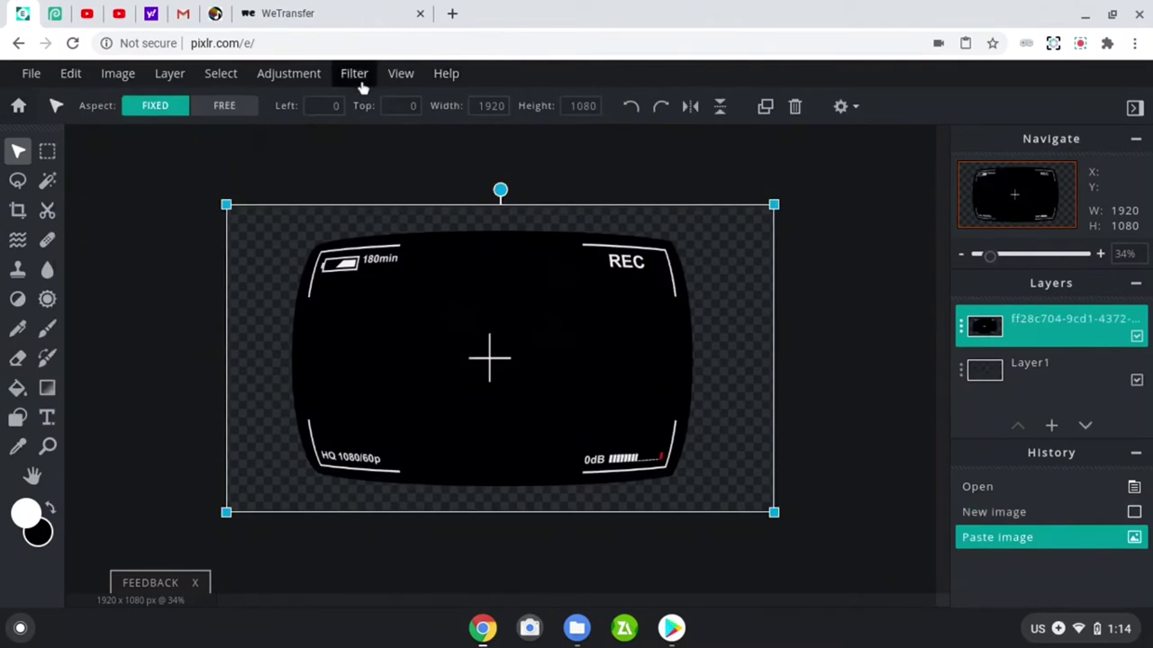
pyautogui.click(965, 332)
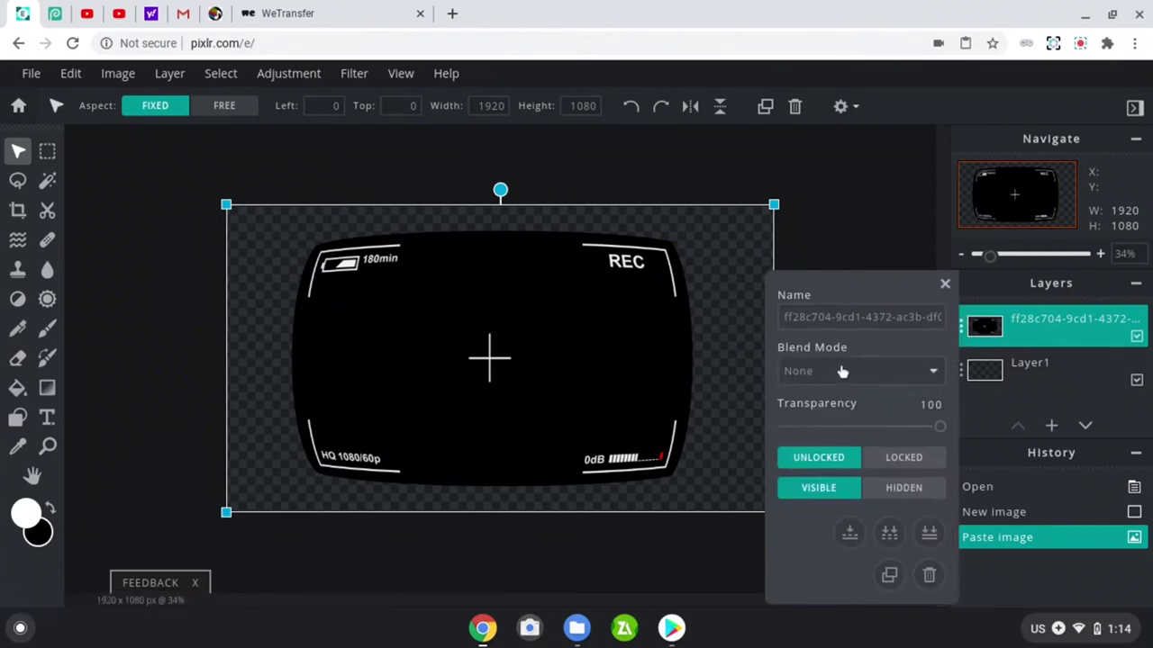
pyautogui.click(861, 374)
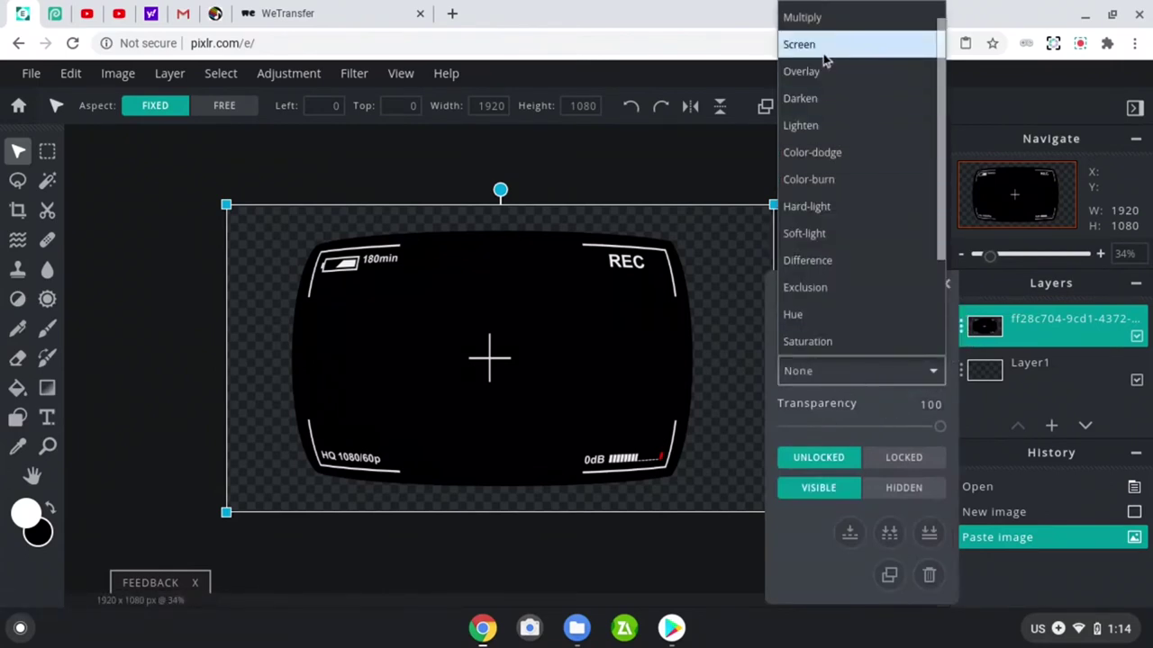
pyautogui.click(823, 54)
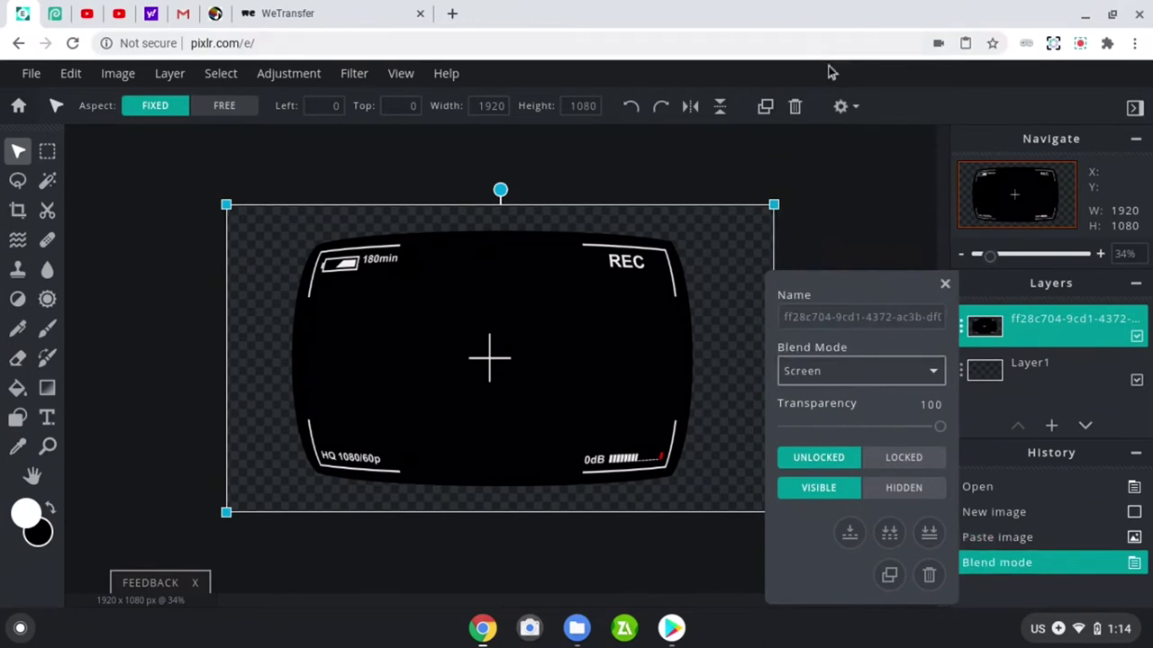
# Try the Overlay, Multiply and None blend modes on the viewfinder layer
pyautogui.click(854, 372)
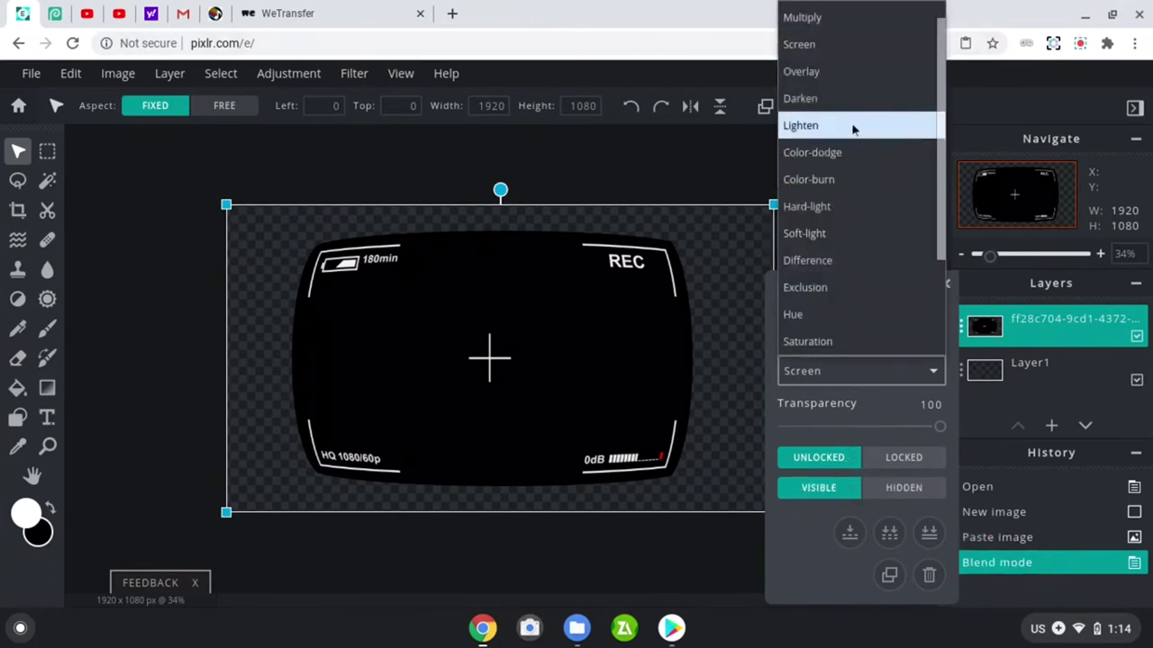
pyautogui.click(835, 45)
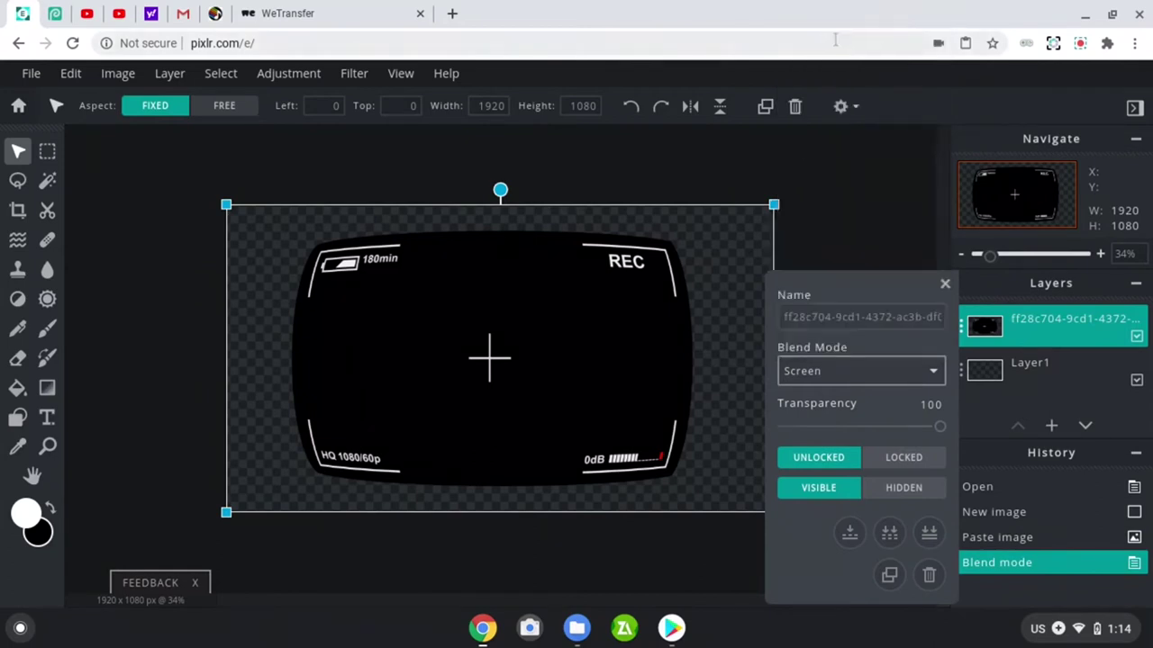
pyautogui.click(852, 372)
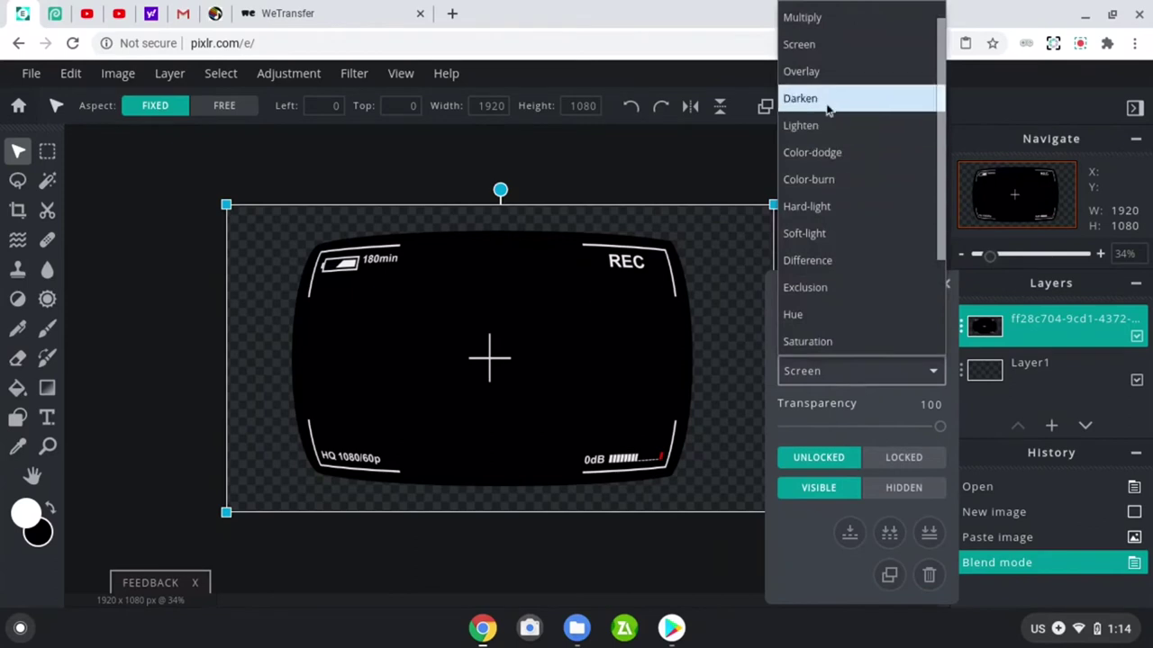
pyautogui.click(830, 71)
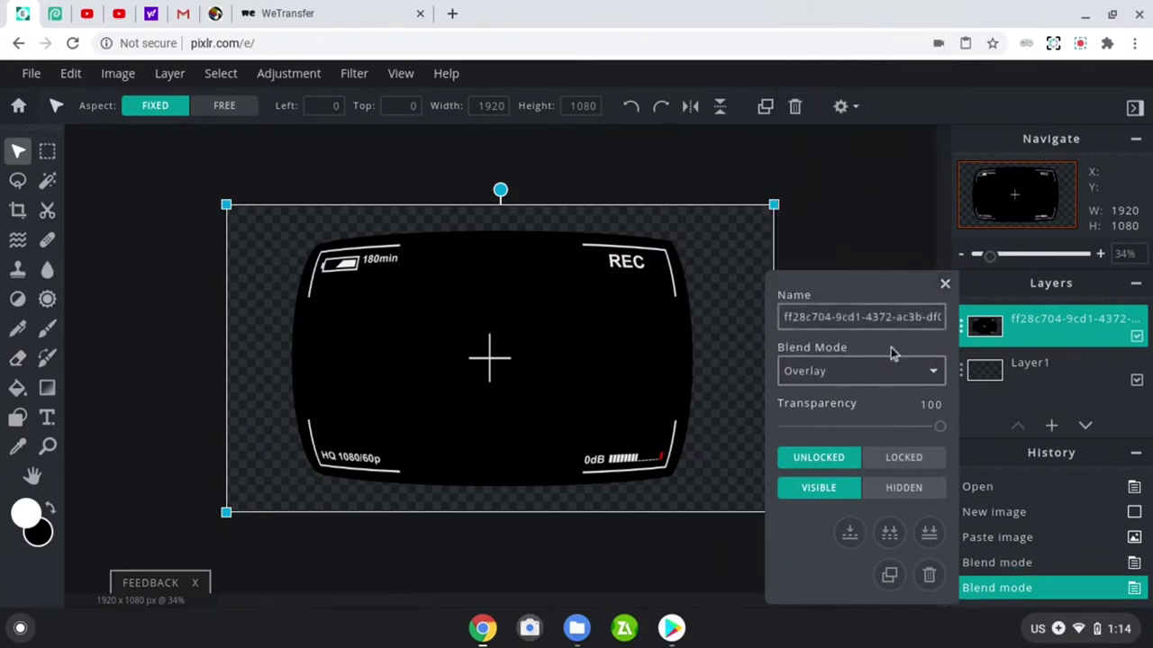
pyautogui.click(876, 370)
pyautogui.scroll(2, 856, 90)
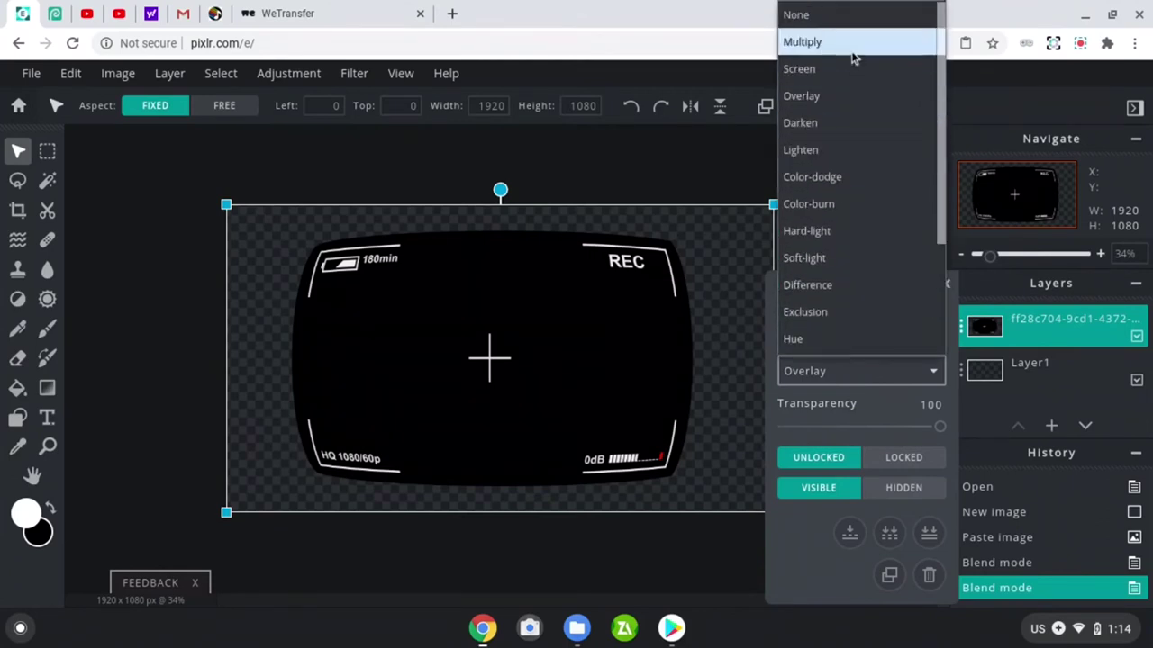
pyautogui.click(844, 42)
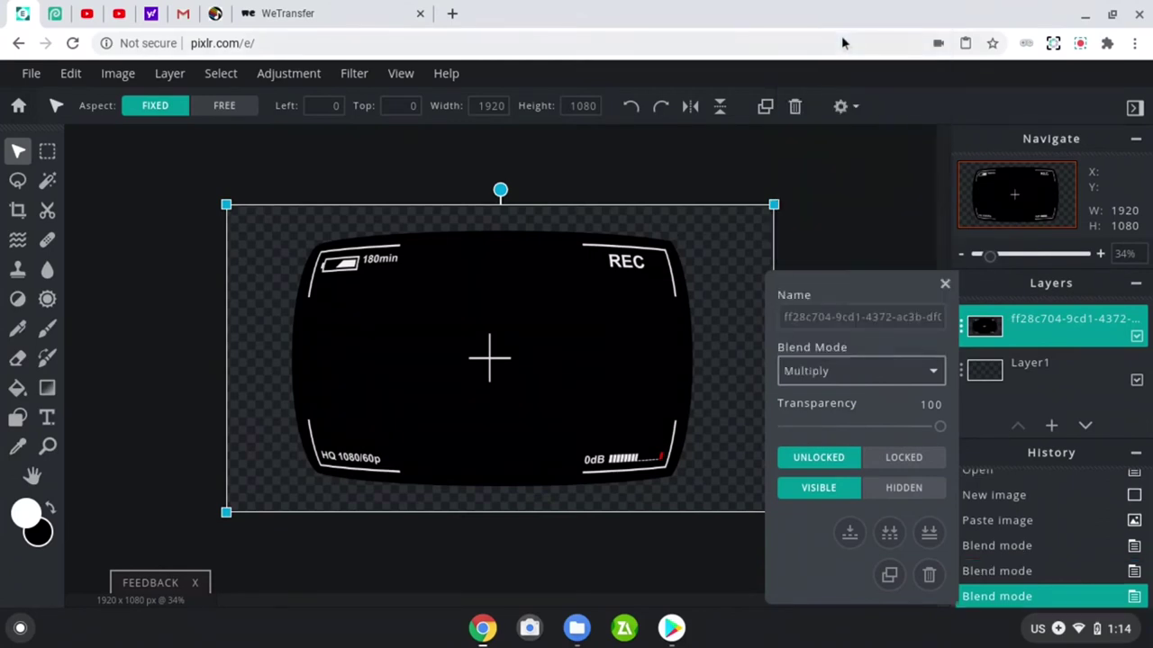
pyautogui.click(865, 370)
pyautogui.scroll(1, 828, 27)
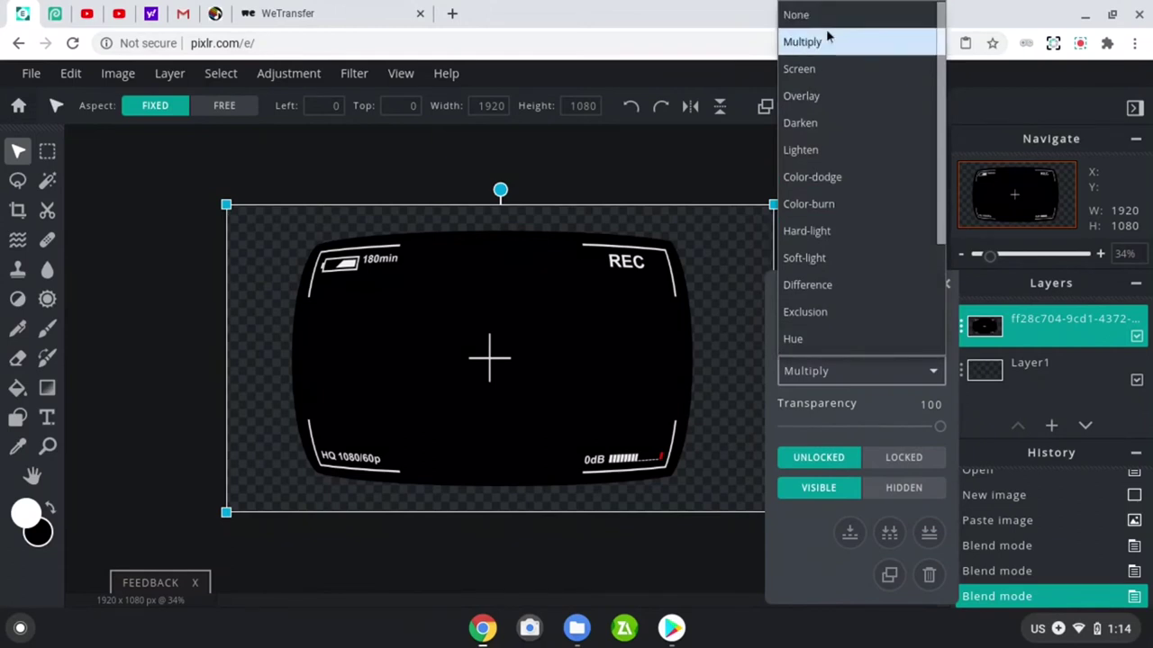
pyautogui.click(826, 16)
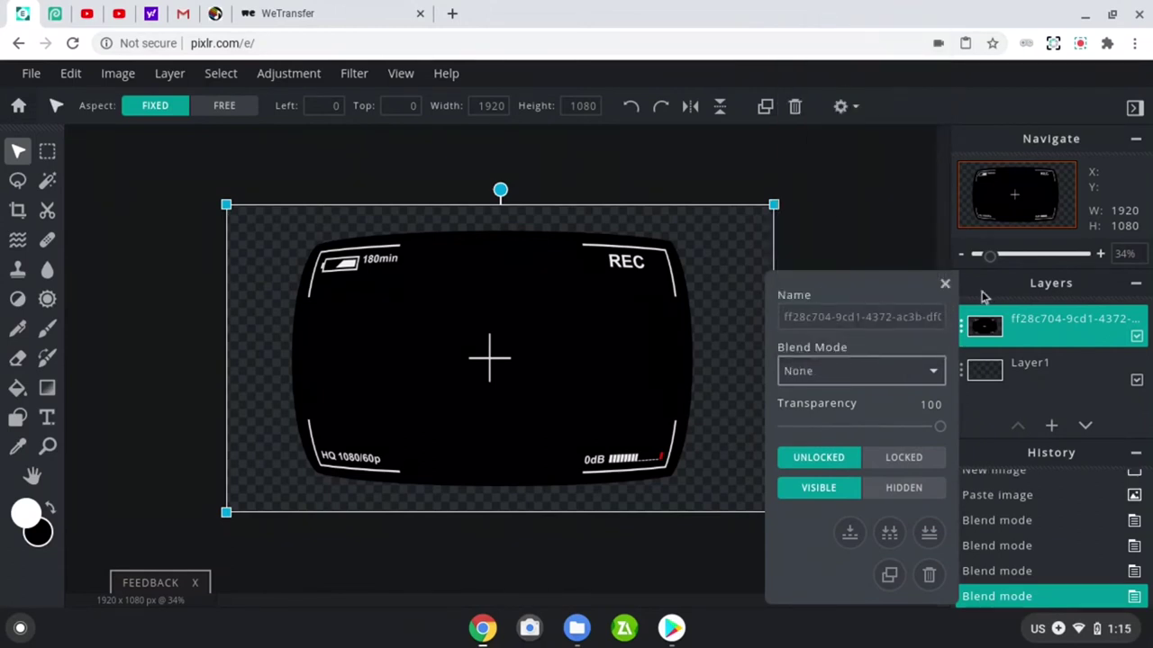
pyautogui.click(946, 285)
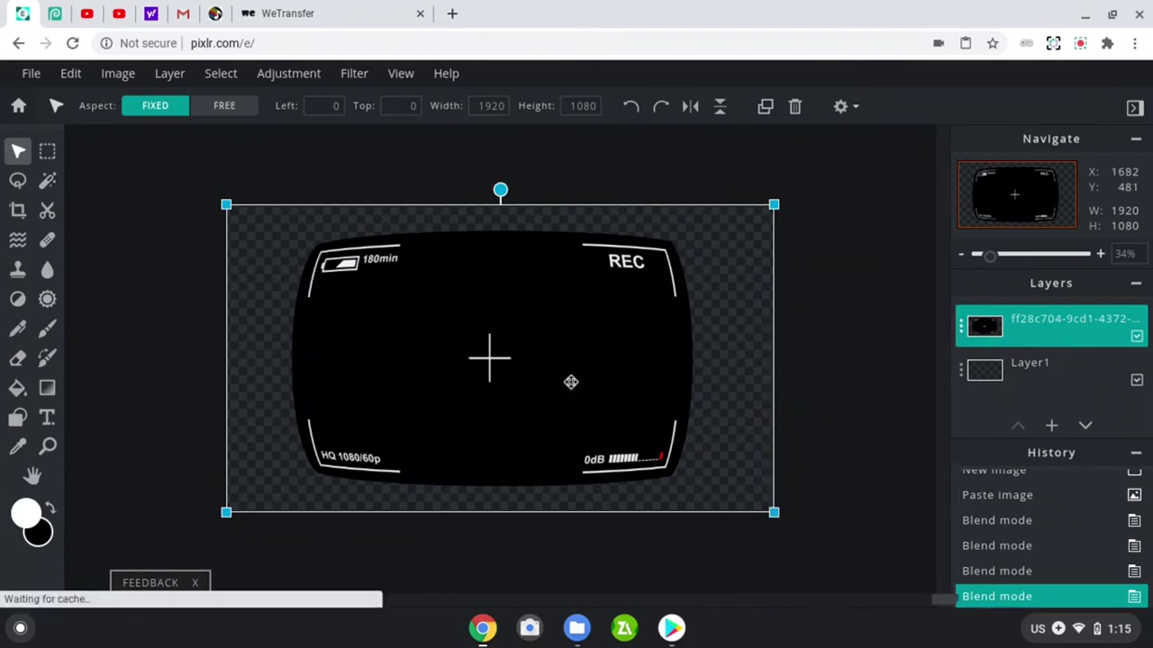
# Set the viewfinder layer's blend mode back to Screen
pyautogui.scroll(-2, 563, 375)
pyautogui.scroll(-1, 563, 374)
pyautogui.scroll(2, 563, 374)
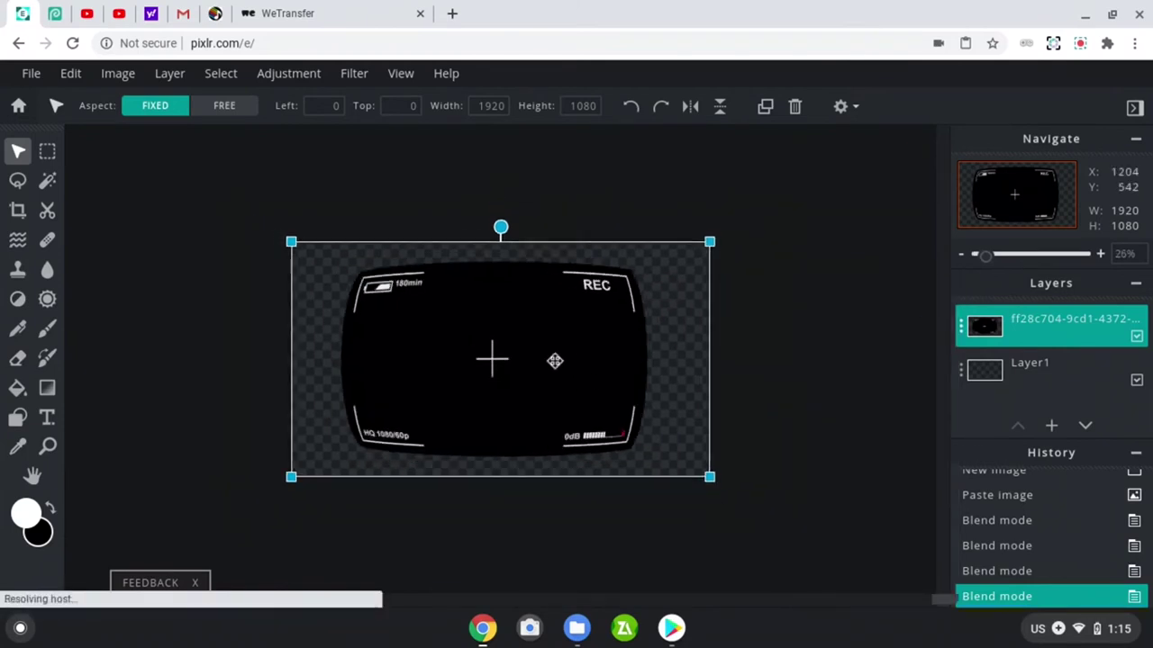
pyautogui.click(961, 331)
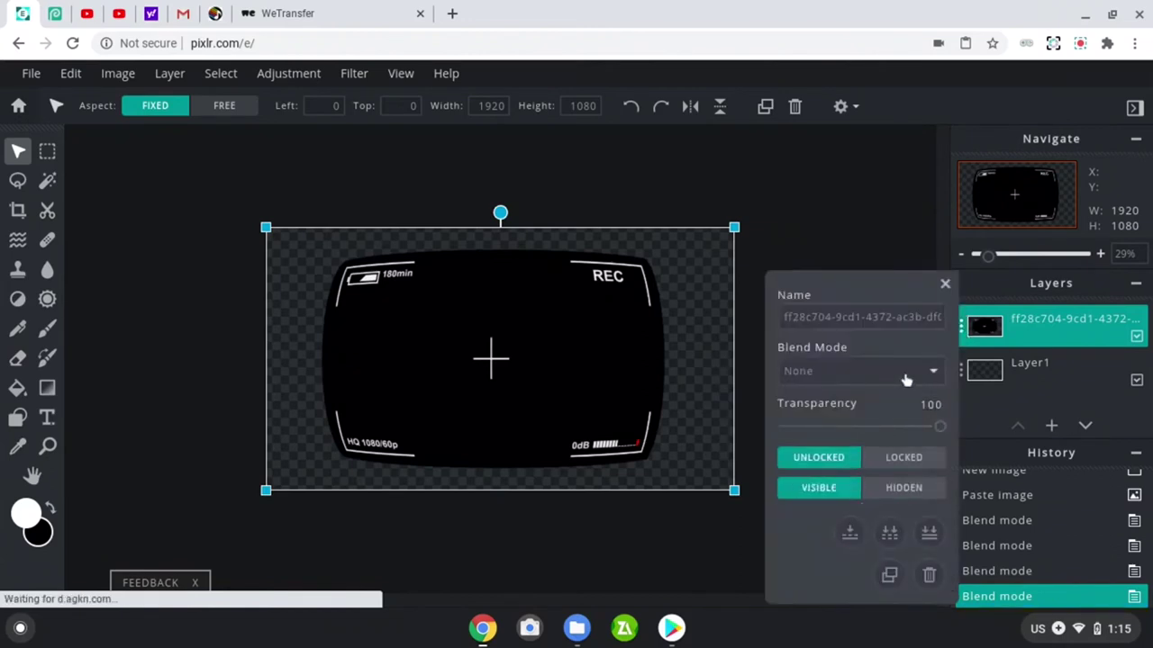
pyautogui.click(931, 373)
pyautogui.scroll(-1, 836, 56)
pyautogui.click(835, 47)
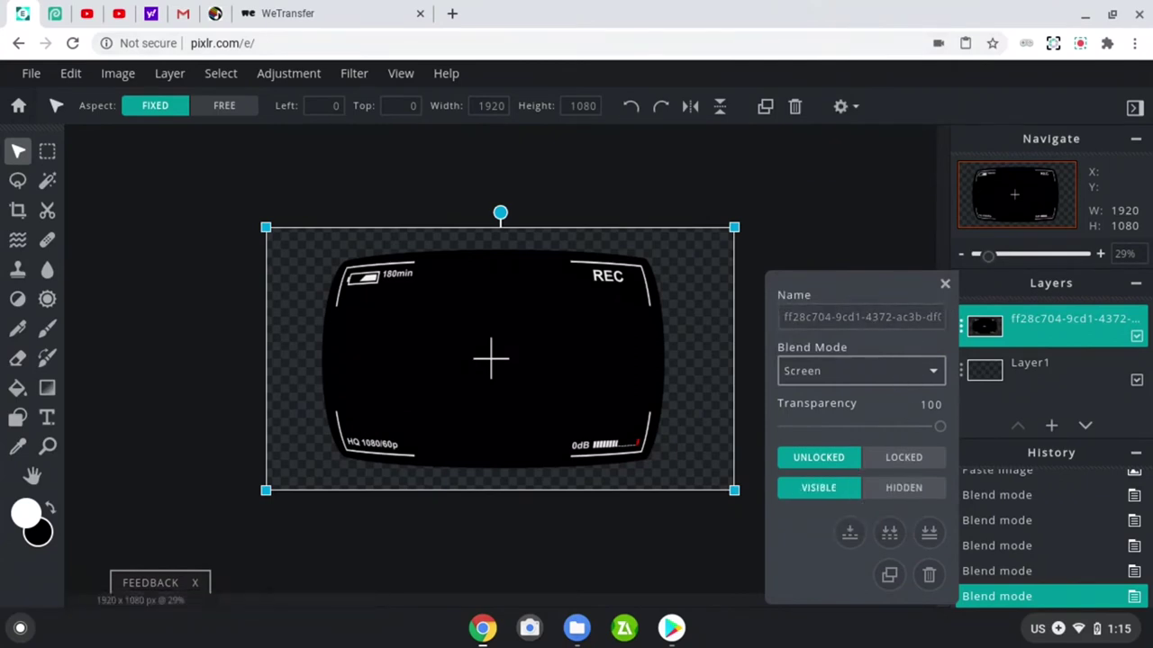
pyautogui.click(944, 283)
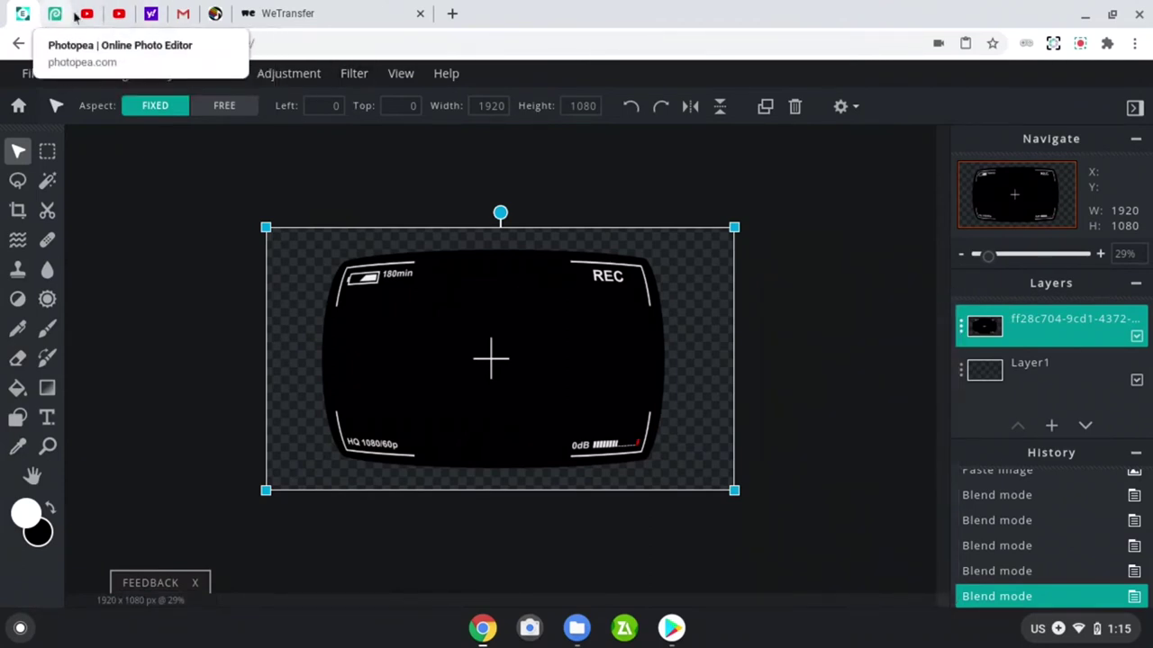
# Search Yahoo Images for background pictures
pyautogui.click(150, 13)
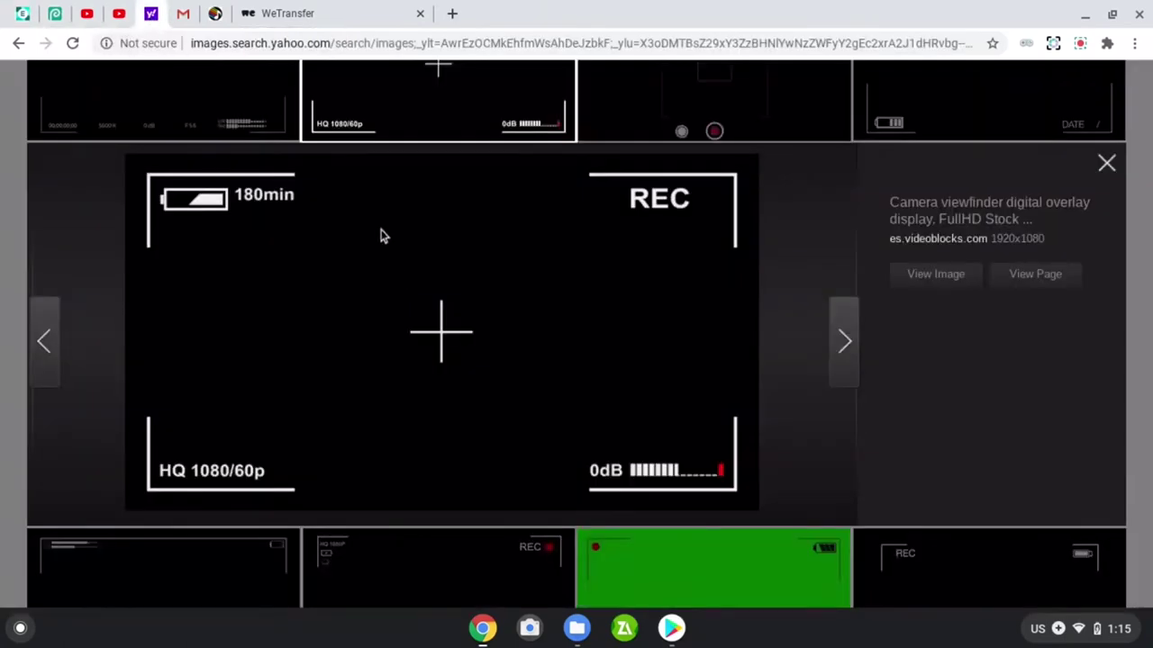
pyautogui.scroll(10, 381, 236)
pyautogui.moveTo(249, 84); pyautogui.dragTo(10, 90)
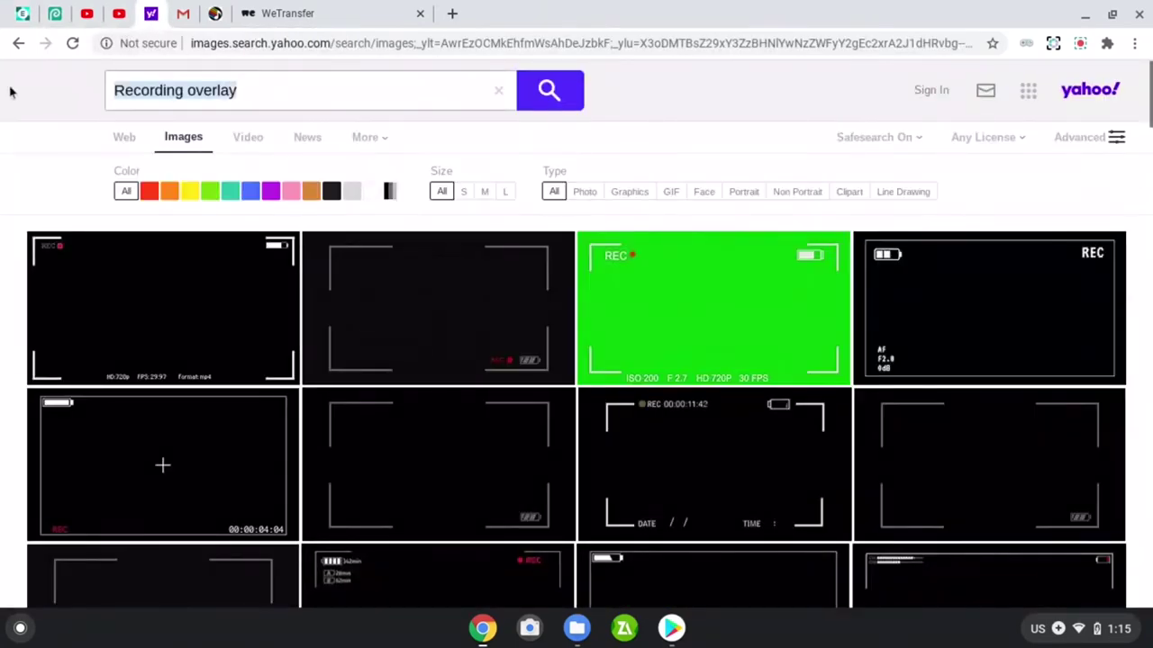
pyautogui.write('back')
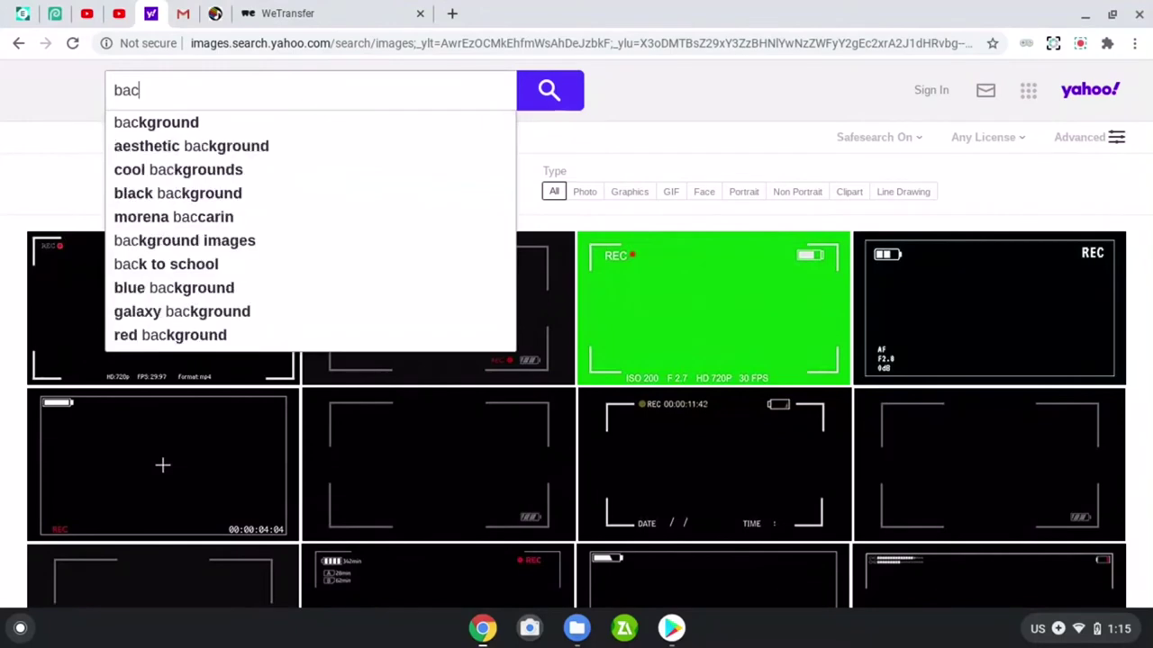
pyautogui.click(118, 147)
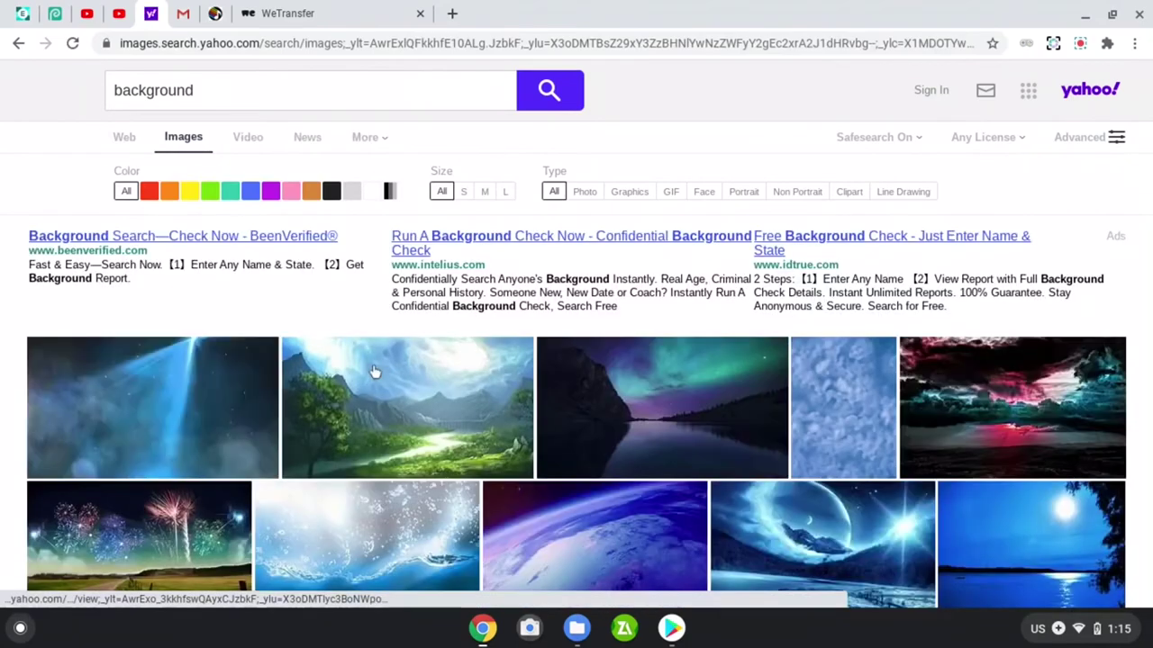
# Copy the purple-blue polygon background image and return to Pixlr E
pyautogui.click(205, 442)
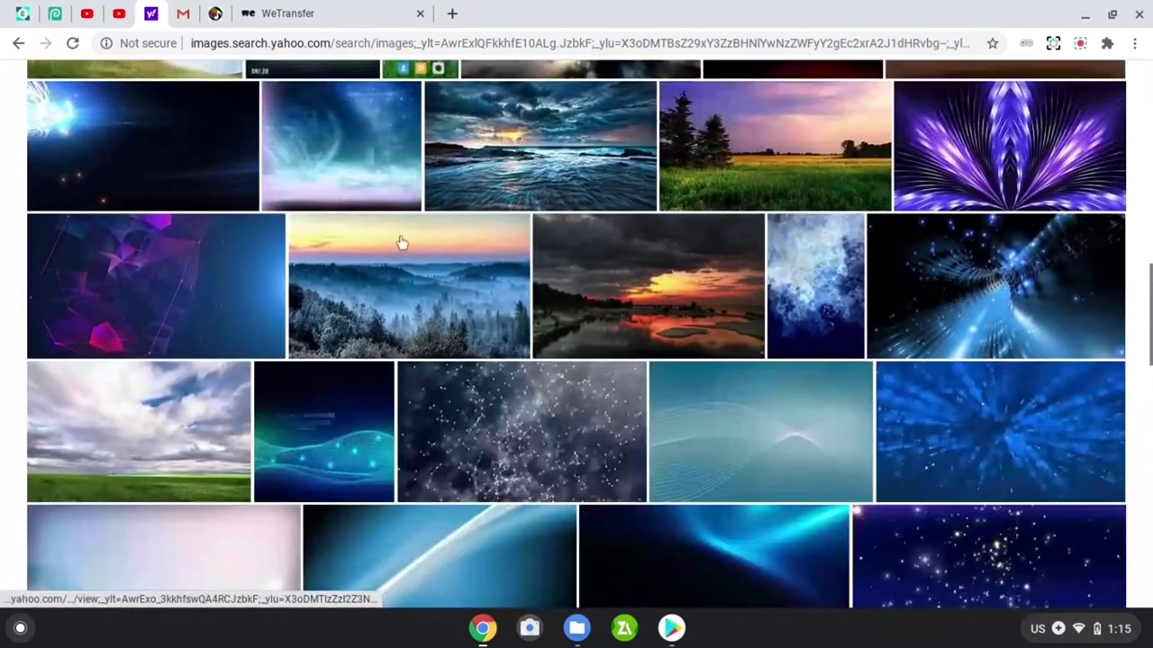
pyautogui.click(141, 276)
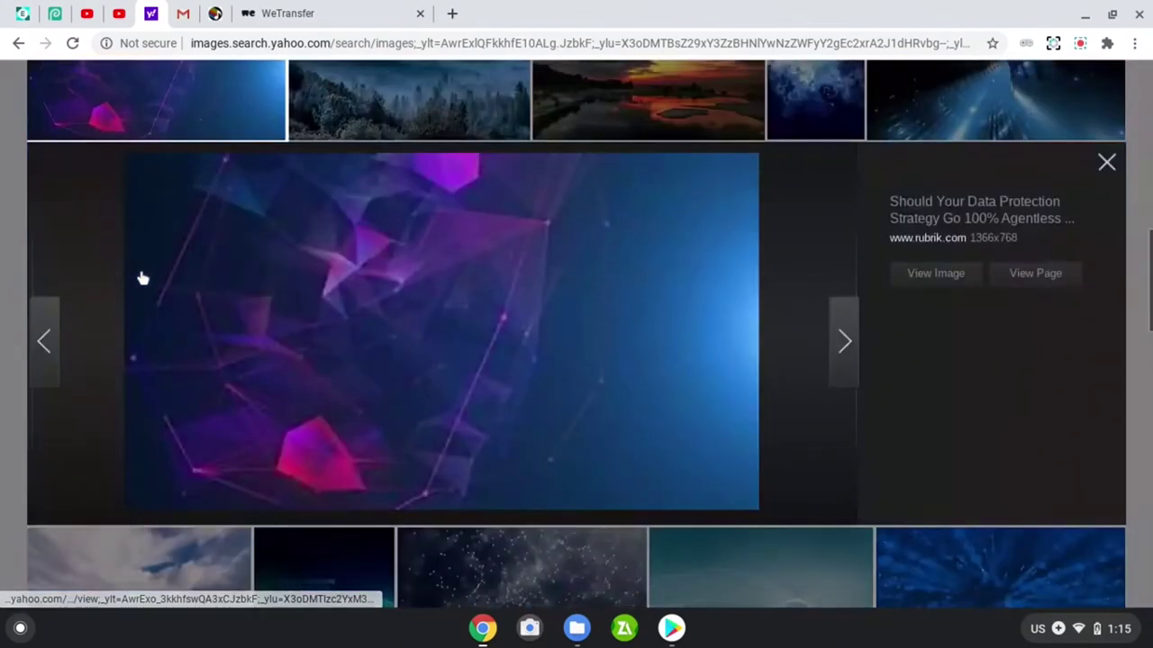
pyautogui.rightClick(345, 346)
pyautogui.click(407, 409)
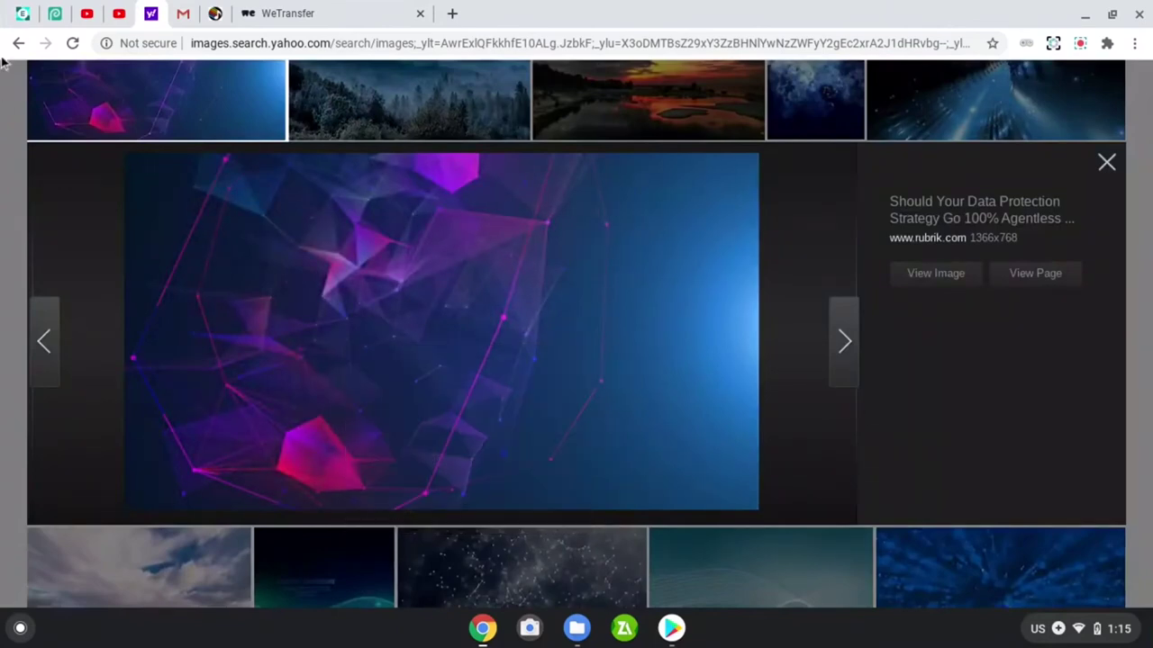
pyautogui.click(22, 14)
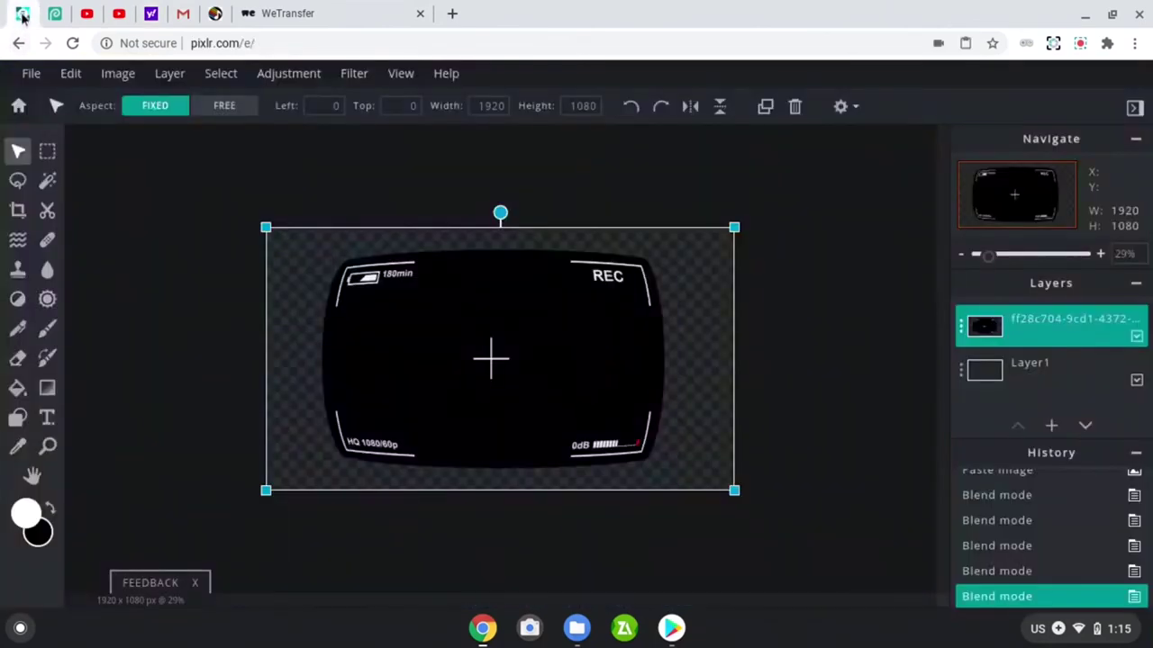
# Paste the purple polygon backdrop, stretch it over the whole canvas, and move it below the overlay layer
pyautogui.click(72, 74)
pyautogui.click(97, 225)
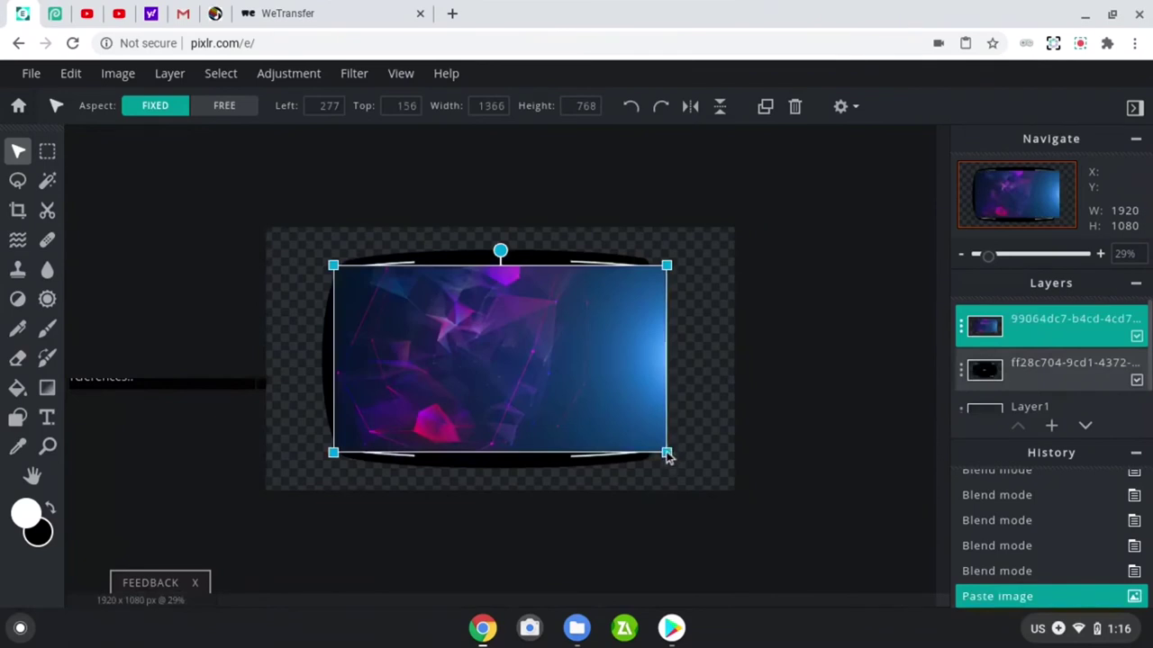
pyautogui.moveTo(667, 454); pyautogui.dragTo(744, 491)
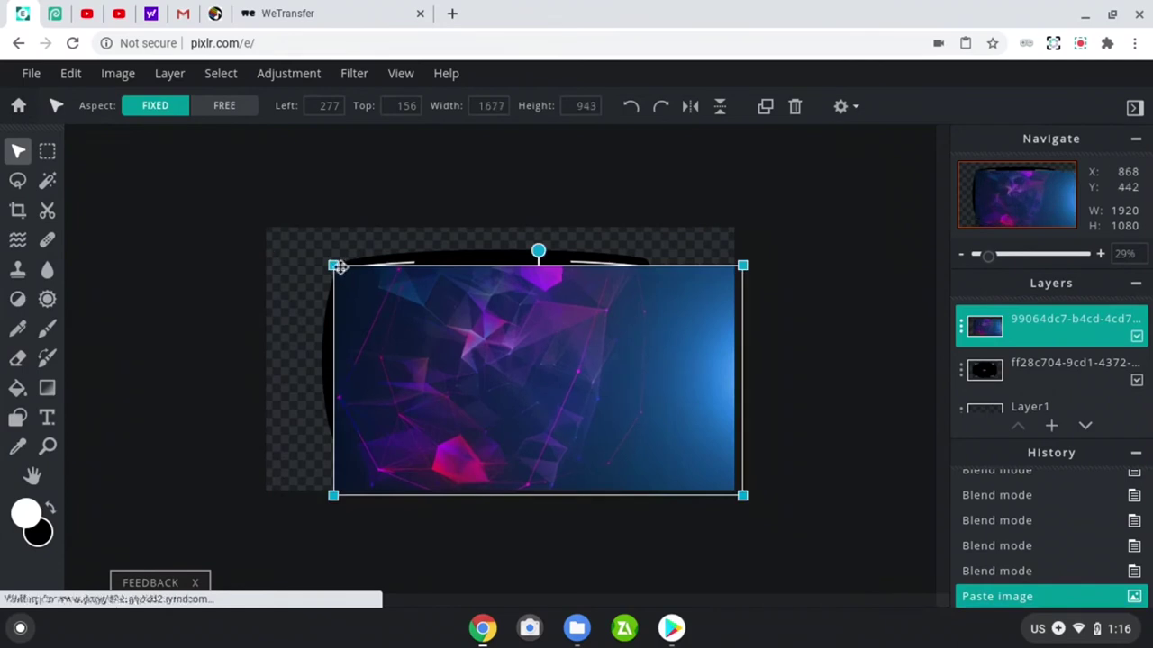
pyautogui.moveTo(312, 247); pyautogui.dragTo(252, 195)
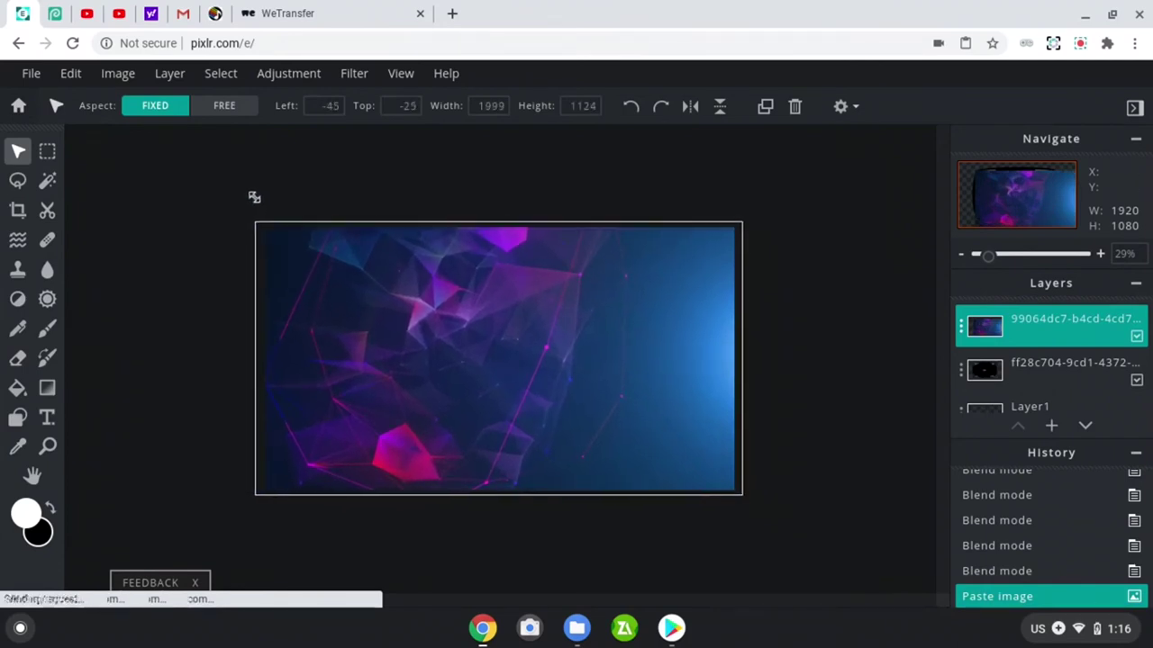
pyautogui.click(1085, 427)
pyautogui.click(1086, 427)
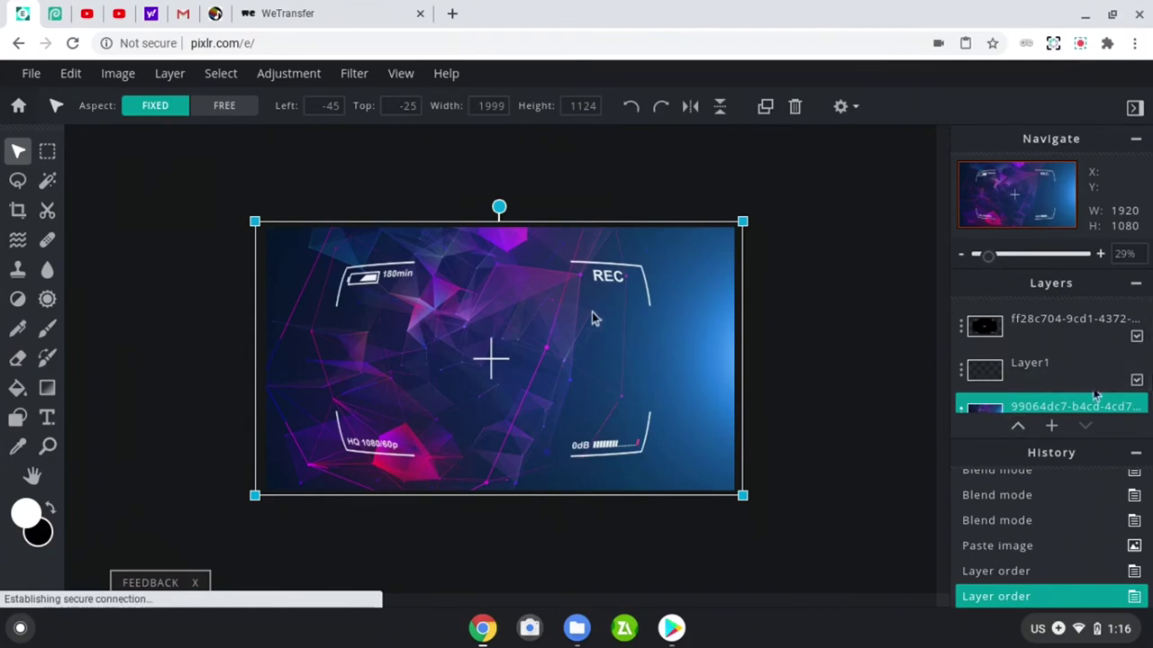
# Raise the polygon layer above Layer1, then free-resize the viewfinder overlay to 2597×1280 to cover the background
pyautogui.click(1018, 425)
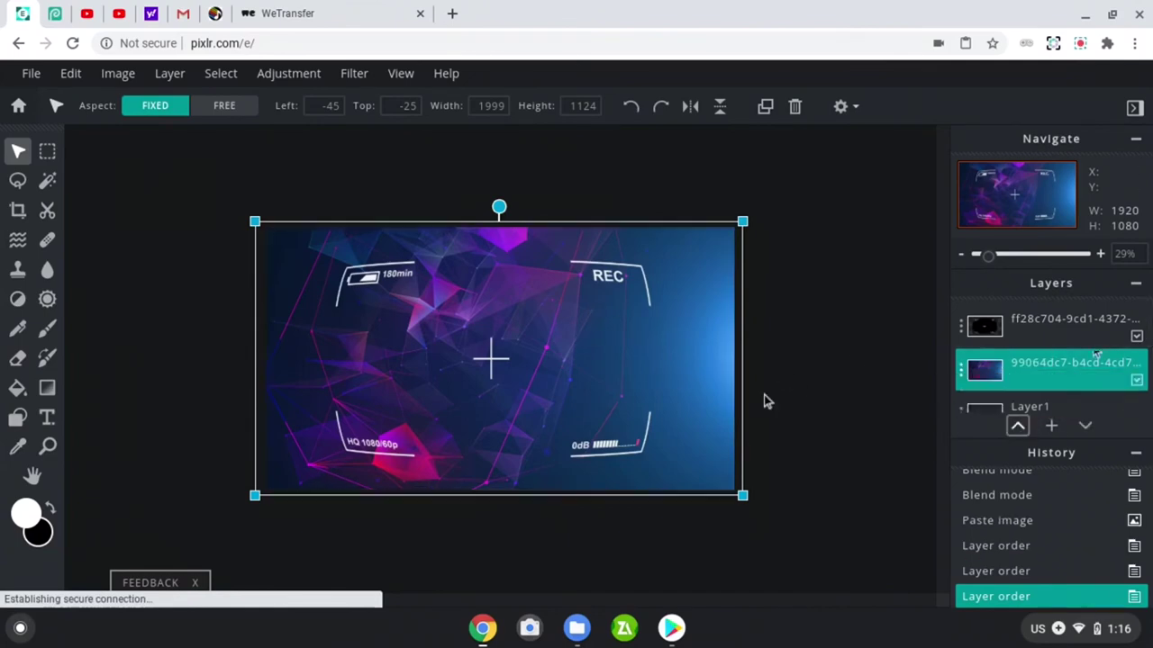
pyautogui.moveTo(254, 221)
pyautogui.mouseDown()
pyautogui.moveTo(227, 206)
pyautogui.moveTo(267, 225)
pyautogui.moveTo(259, 223)
pyautogui.mouseUp()
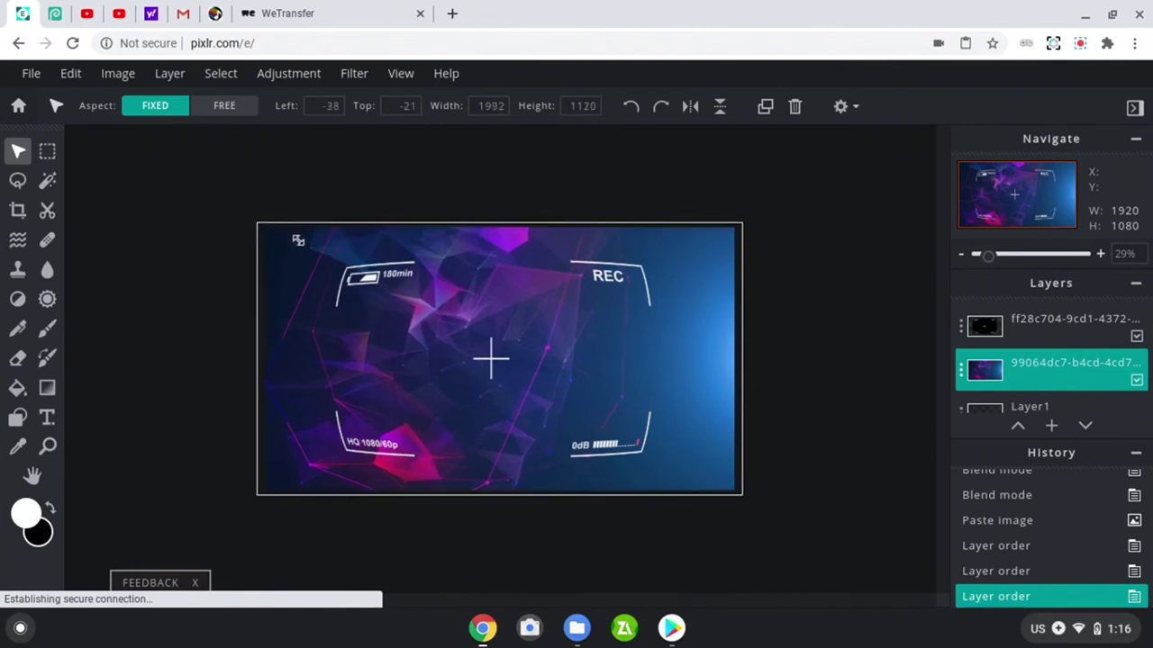
pyautogui.click(391, 283)
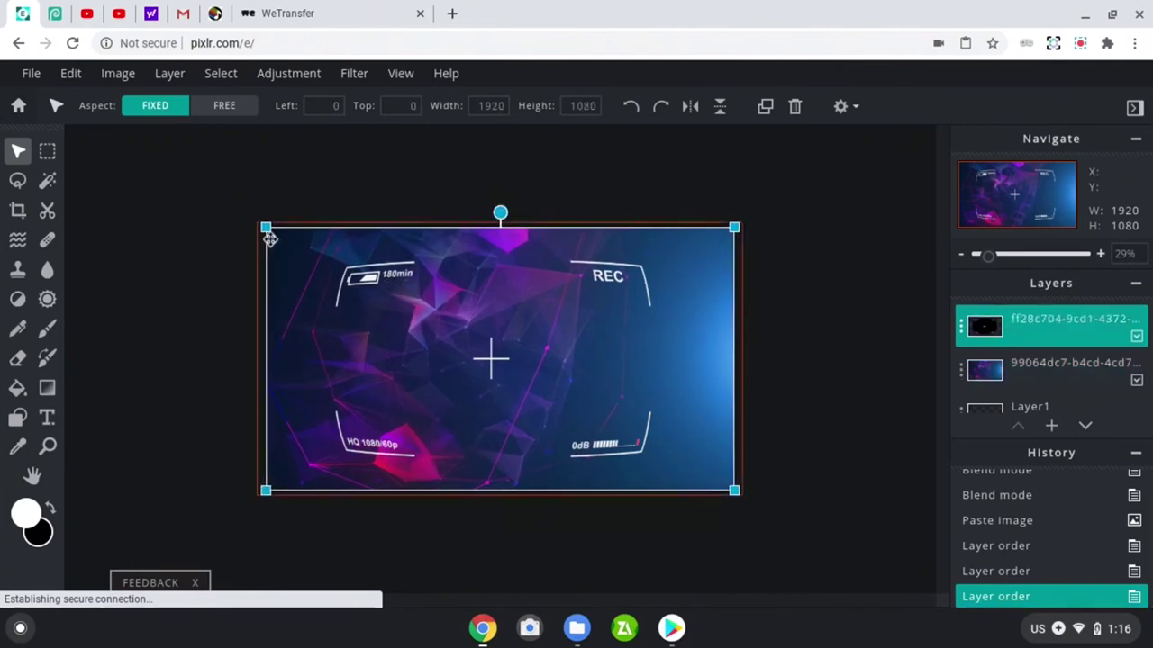
pyautogui.moveTo(267, 229); pyautogui.dragTo(254, 207)
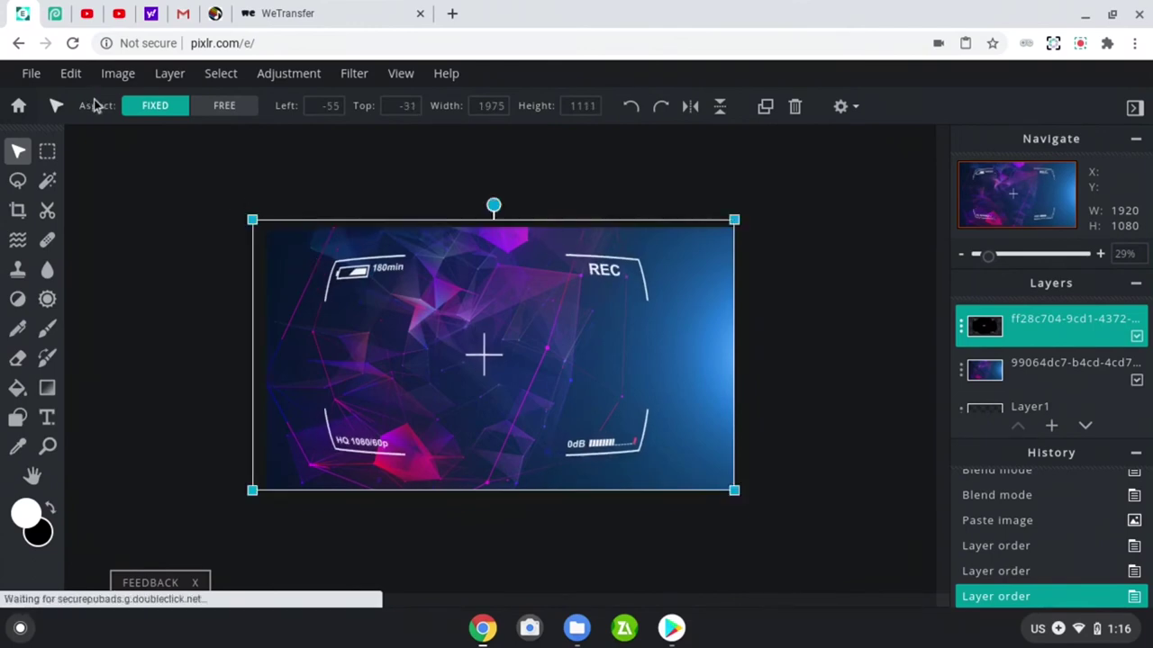
pyautogui.click(225, 109)
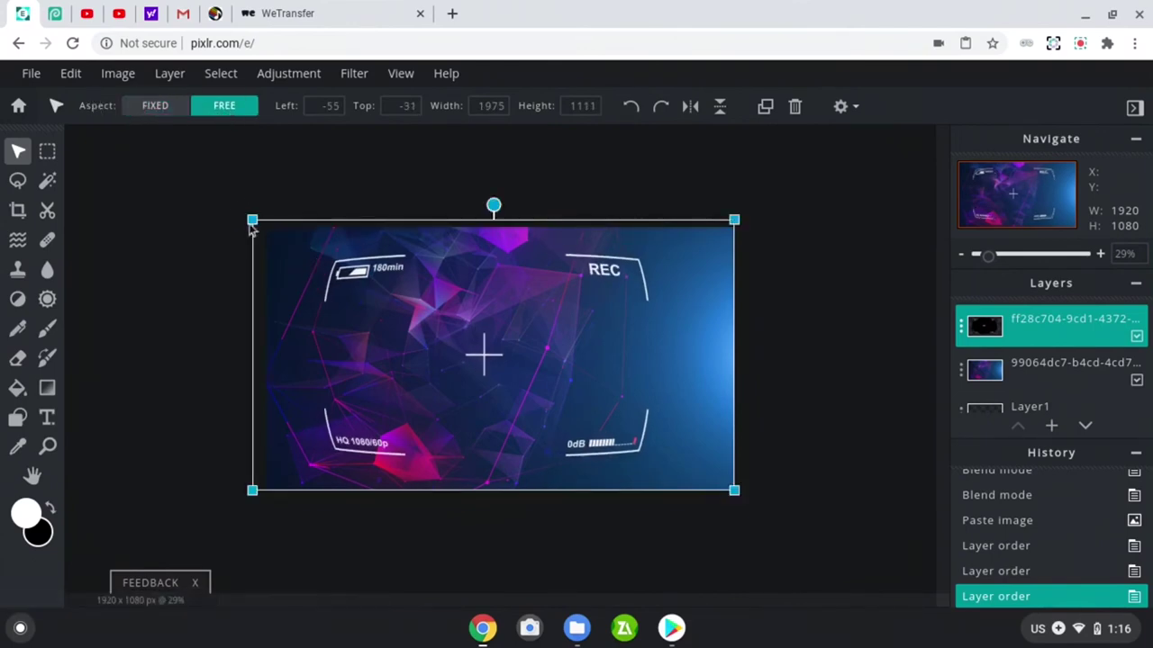
pyautogui.moveTo(253, 220); pyautogui.dragTo(194, 198)
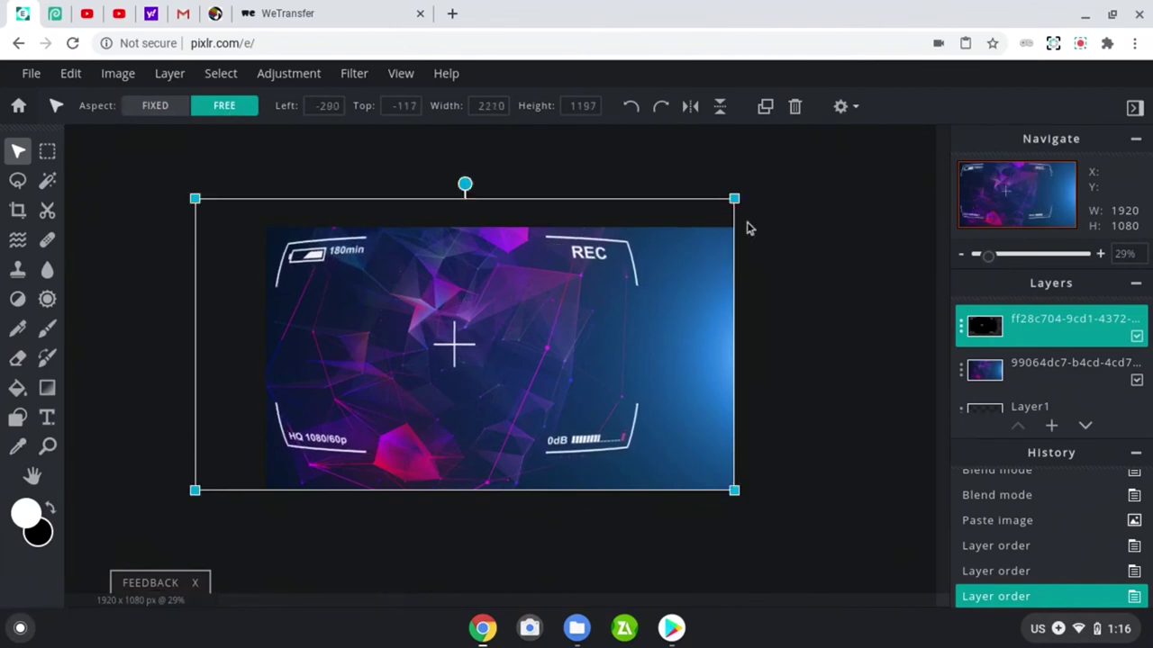
pyautogui.moveTo(734, 202); pyautogui.dragTo(823, 209)
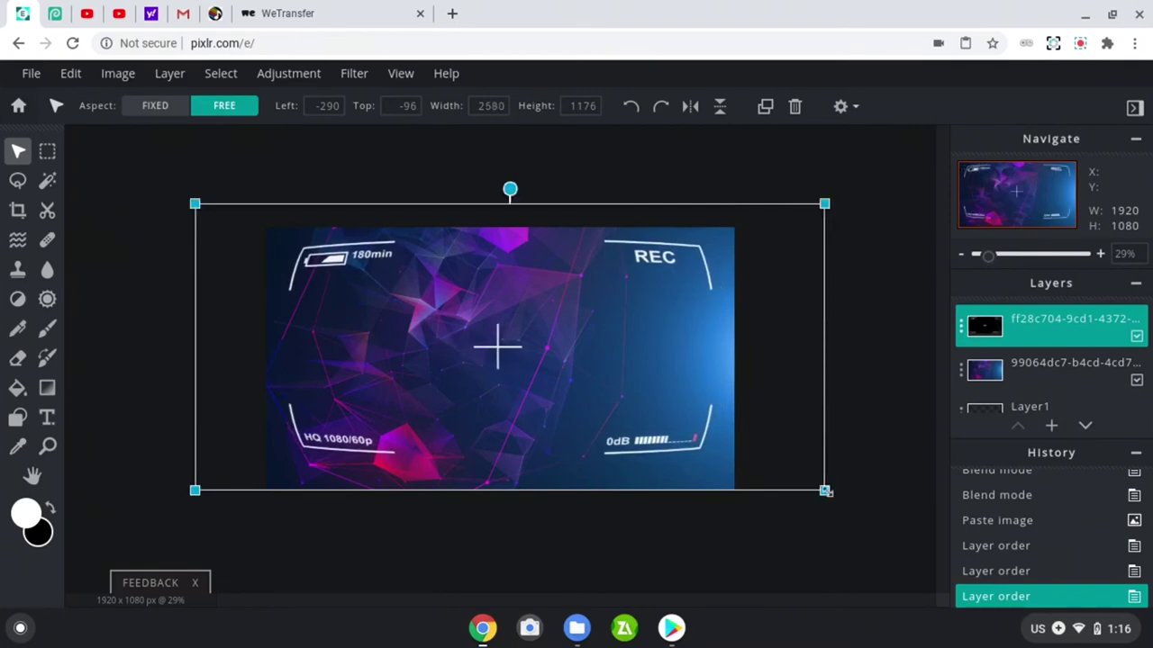
pyautogui.moveTo(825, 491); pyautogui.dragTo(830, 516)
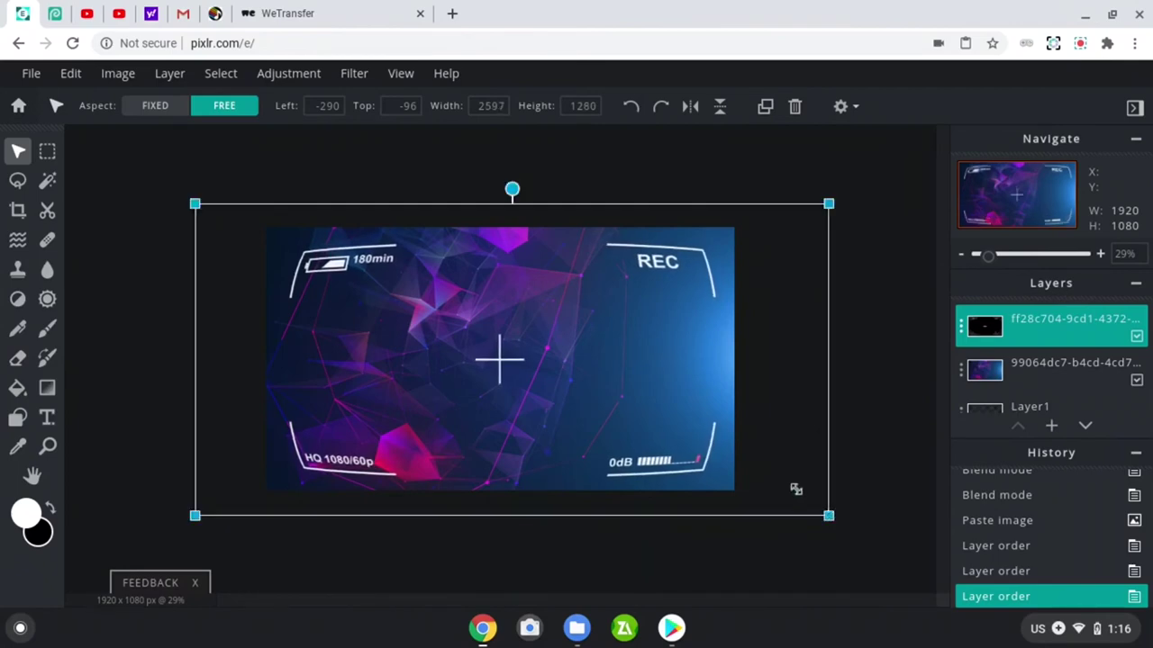
pyautogui.click(207, 160)
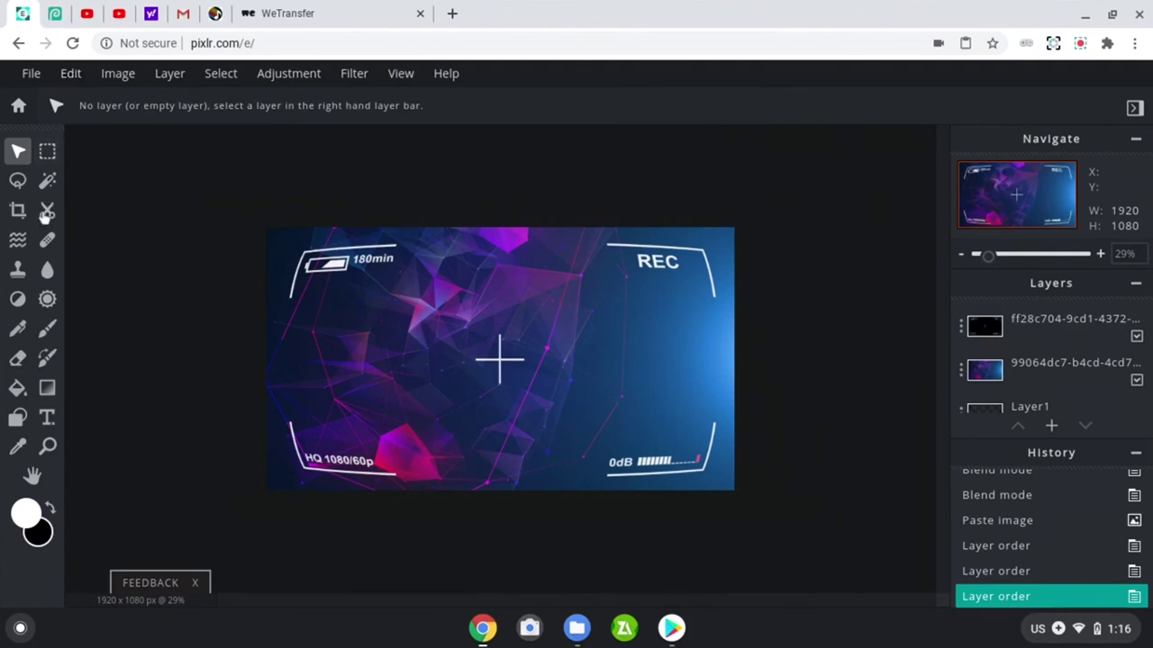
# Outline the centre crosshair and 0dB meter with the polygonal lasso and delete them from the overlay
pyautogui.click(17, 181)
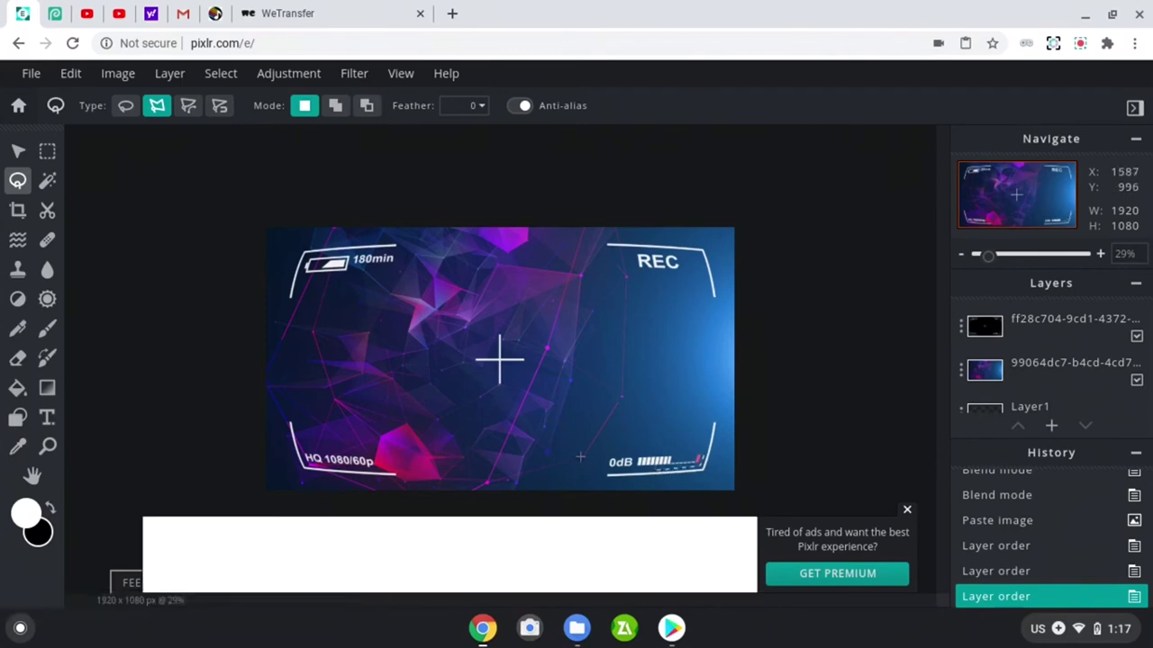
pyautogui.moveTo(610, 473); pyautogui.dragTo(556, 473)
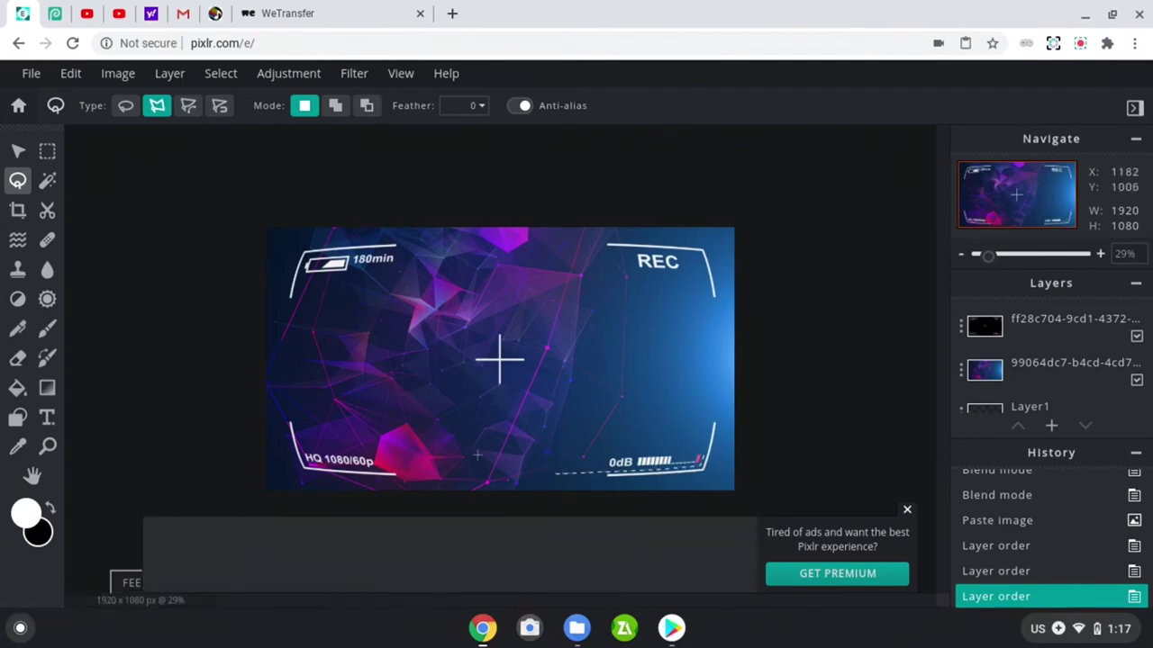
pyautogui.click(408, 389)
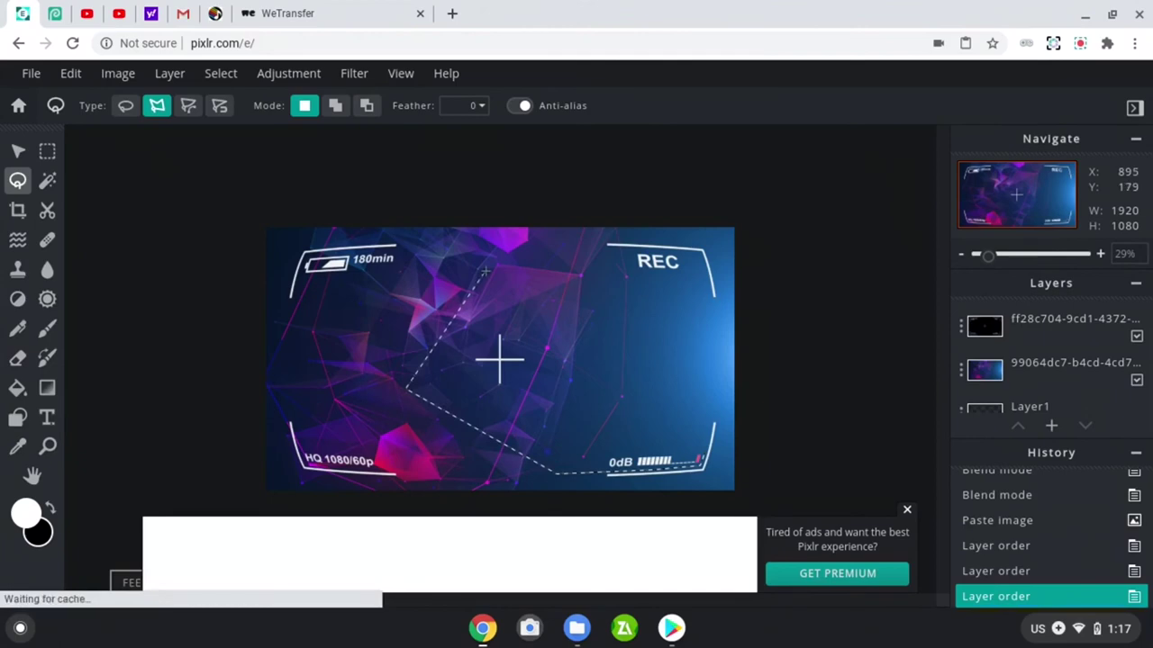
pyautogui.click(485, 271)
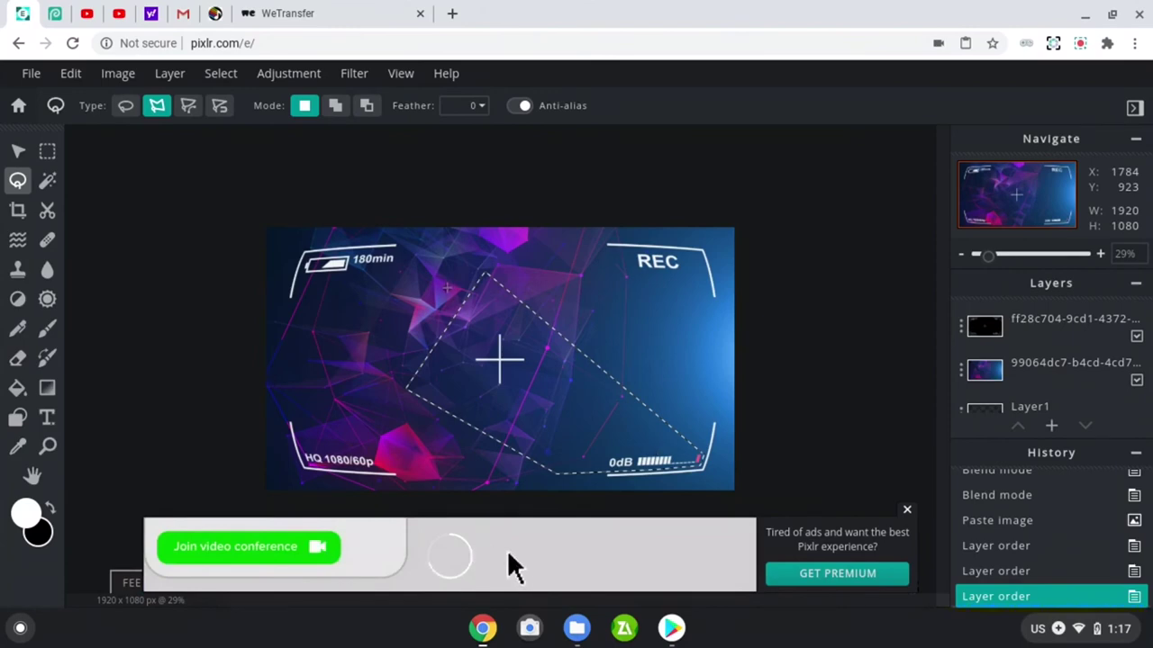
pyautogui.press('Return')
pyautogui.press('Delete')
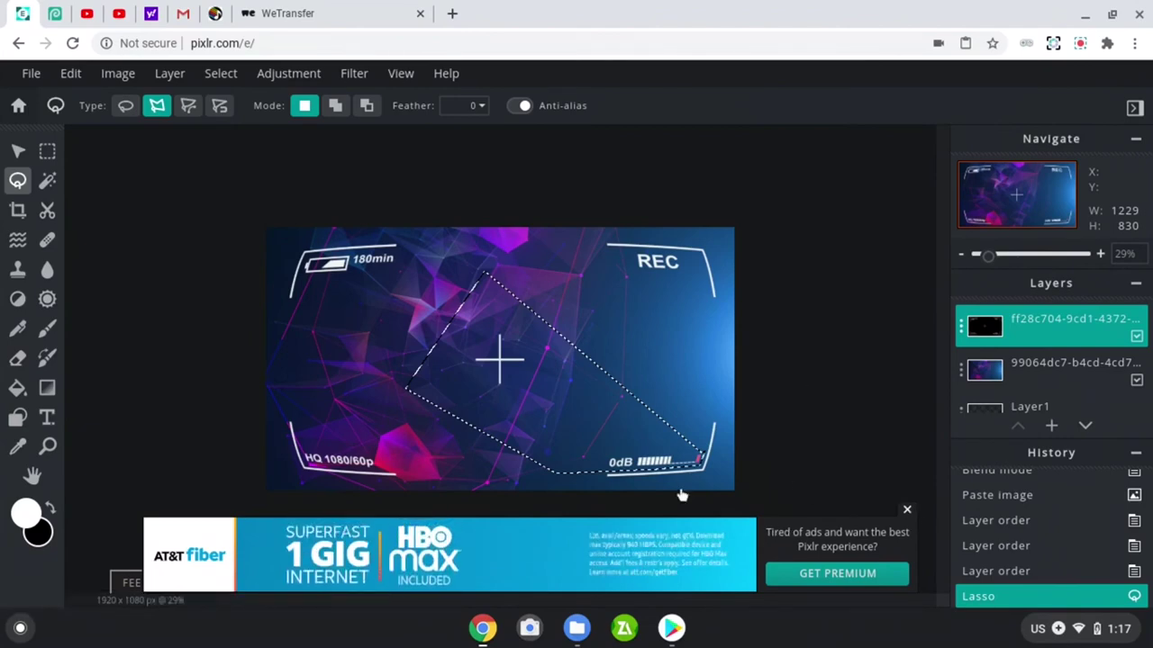
pyautogui.press('Delete')
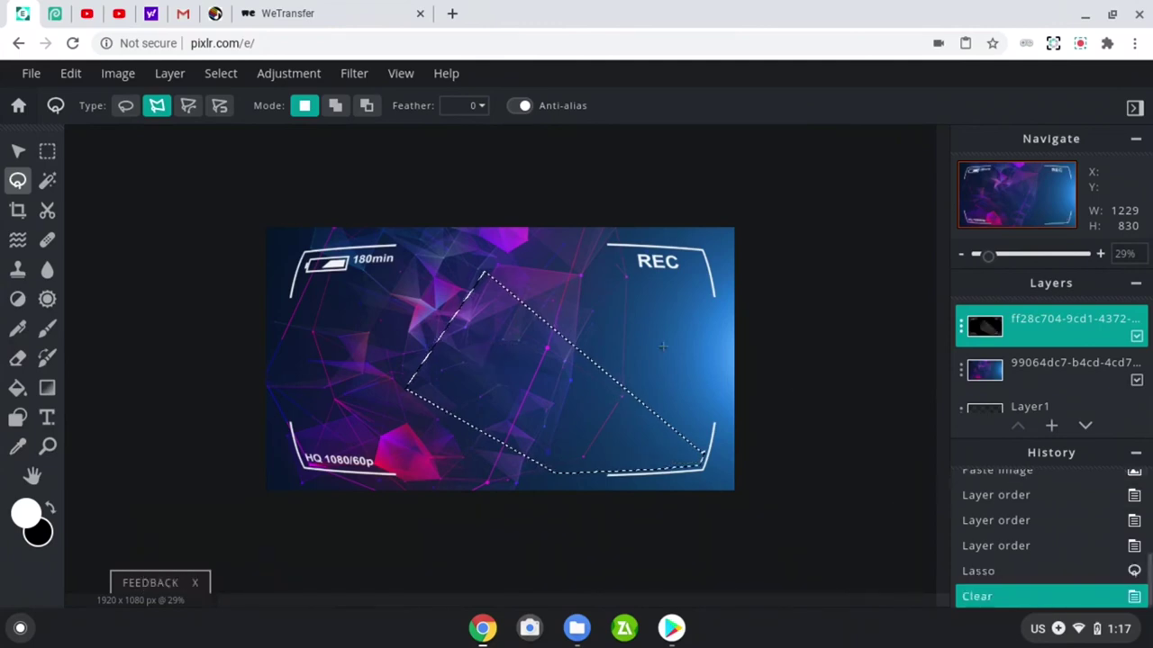
# Choose Deselect from the canvas context menu to clear the lasso outline
pyautogui.rightClick(544, 376)
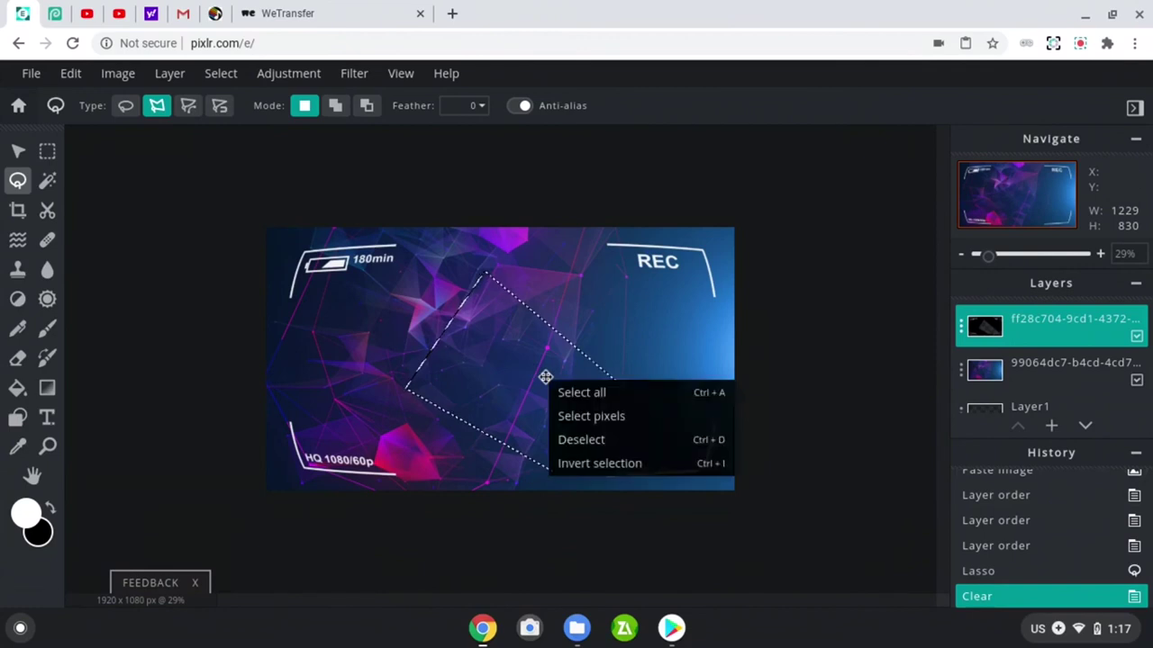
pyautogui.click(645, 446)
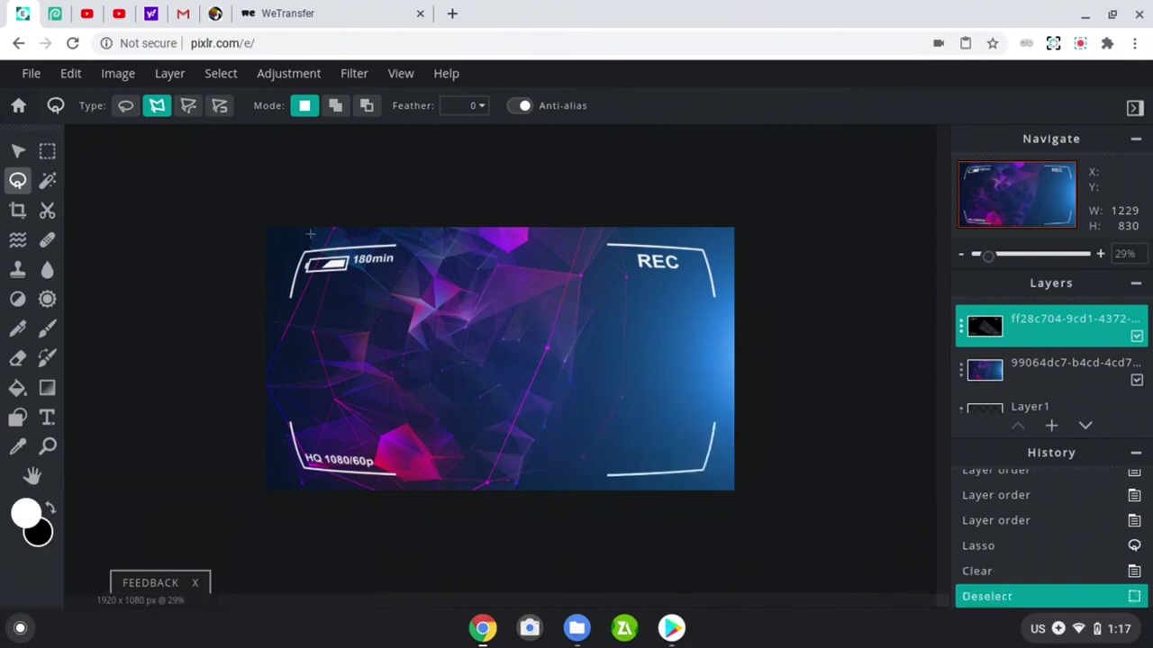